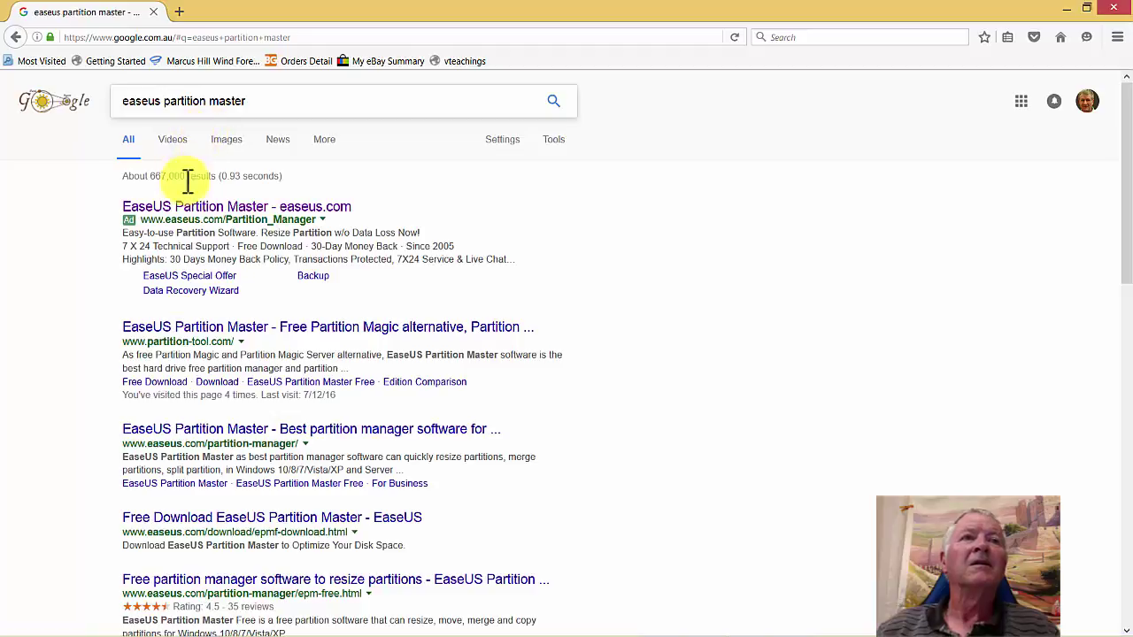
# - Open the EaseUS Partition Master site from the search results and request the Free edition download for Home & Home Office
pyautogui.click(226, 221)
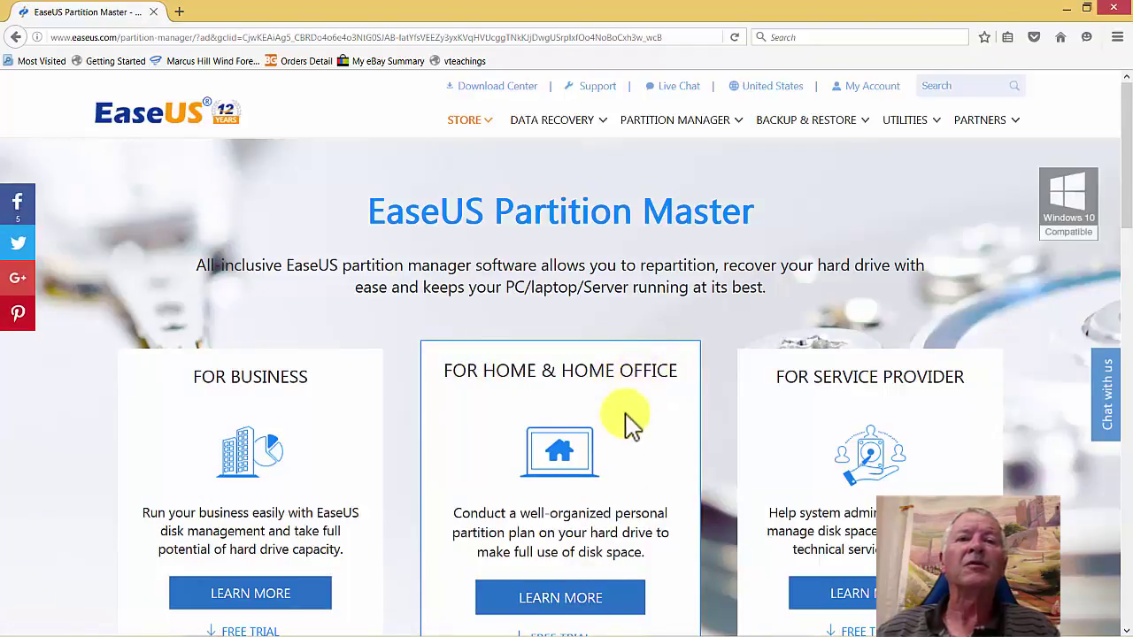
pyautogui.click(571, 609)
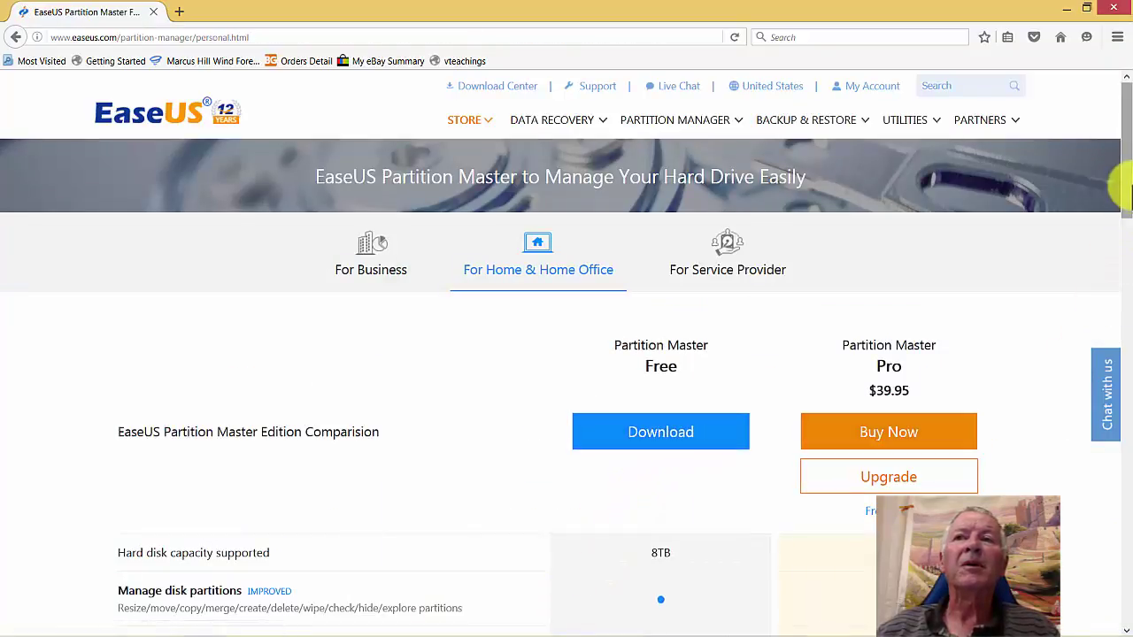
pyautogui.moveTo(1126, 190); pyautogui.dragTo(1126, 429)
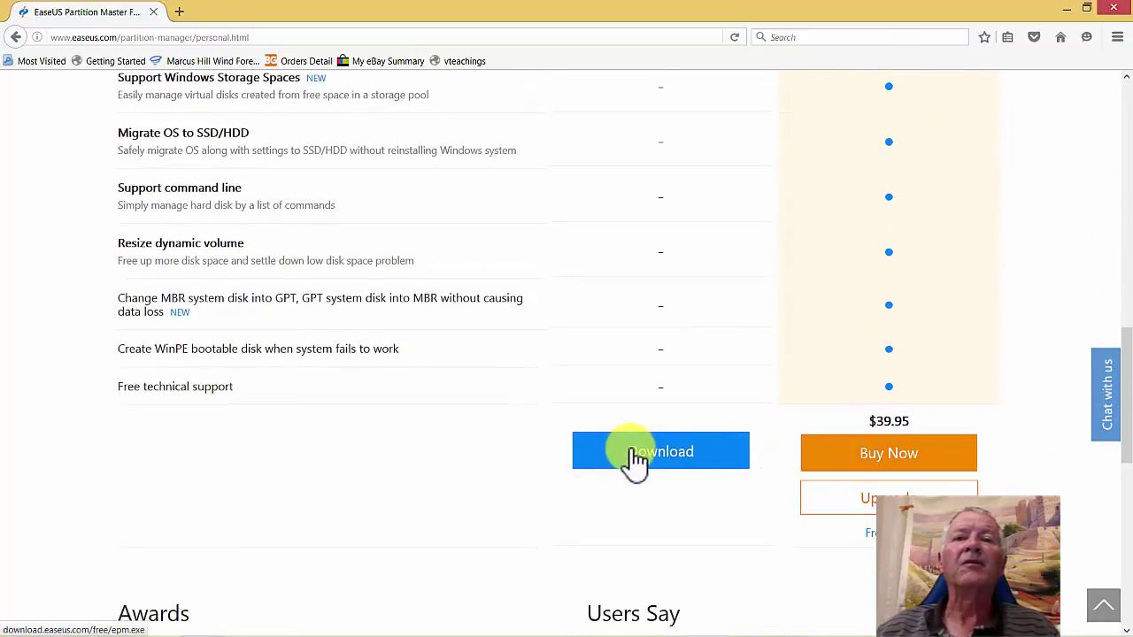
pyautogui.click(660, 451)
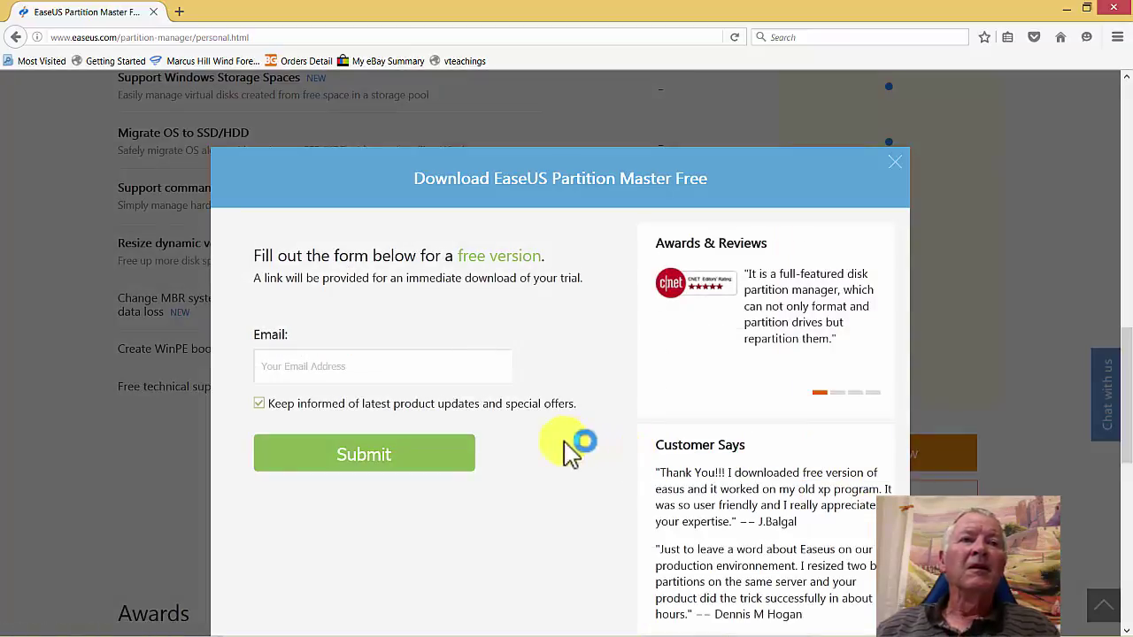
# - Submit the download form with the e-mail address and save the epm.exe installer
pyautogui.click(269, 367)
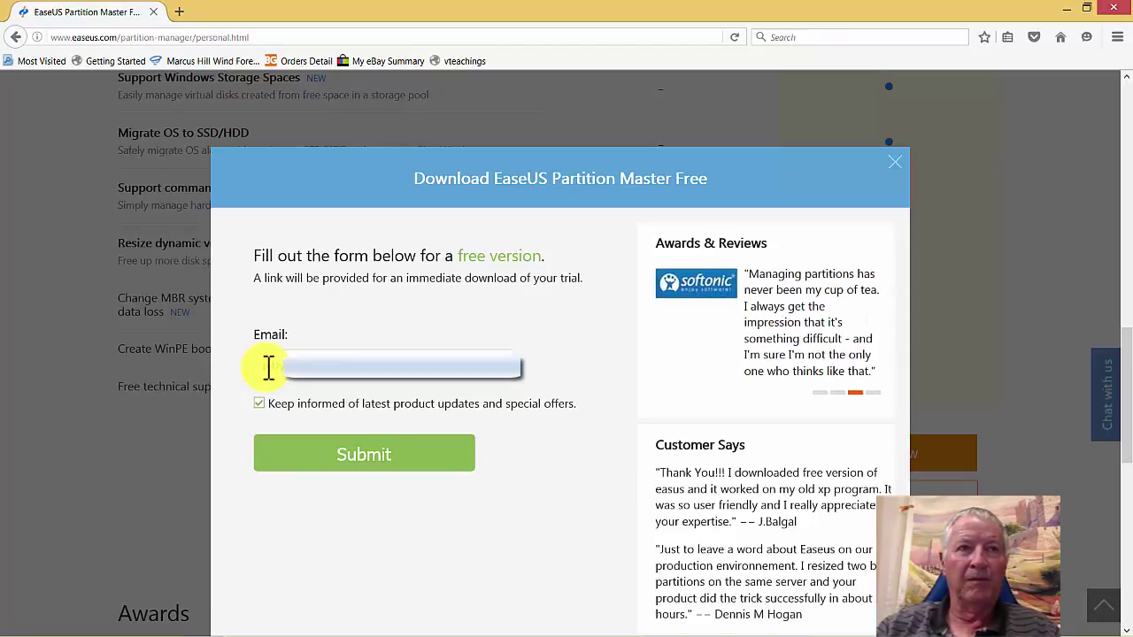
pyautogui.click(376, 461)
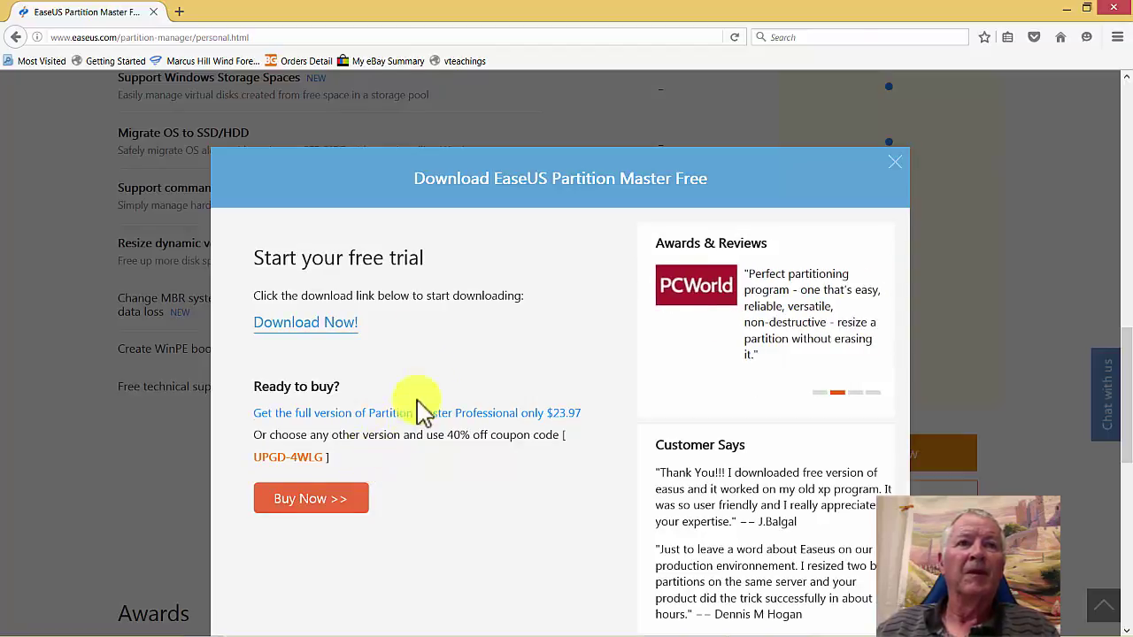
pyautogui.click(329, 336)
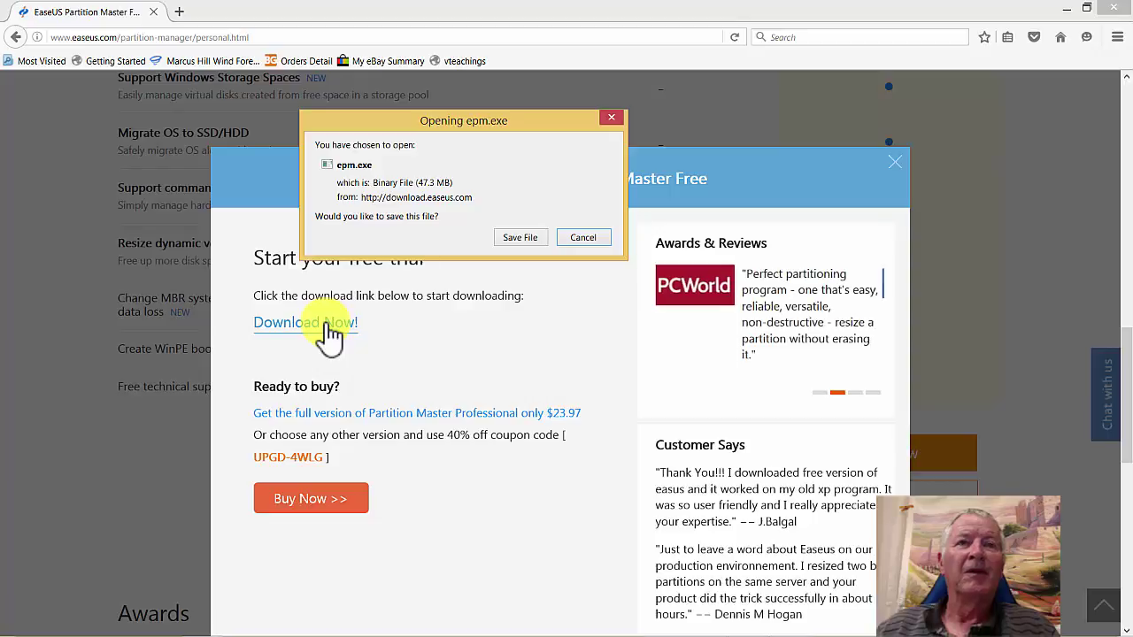
pyautogui.click(521, 237)
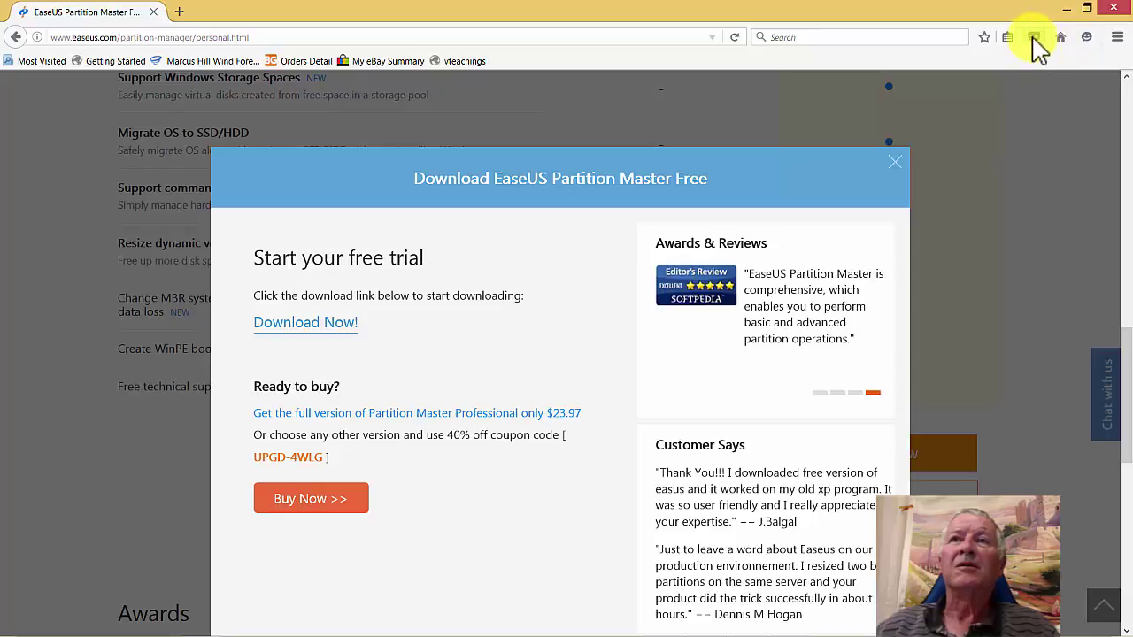
# - Close the download form and run the downloaded epm.exe from the browser's download list
pyautogui.click(1075, 71)
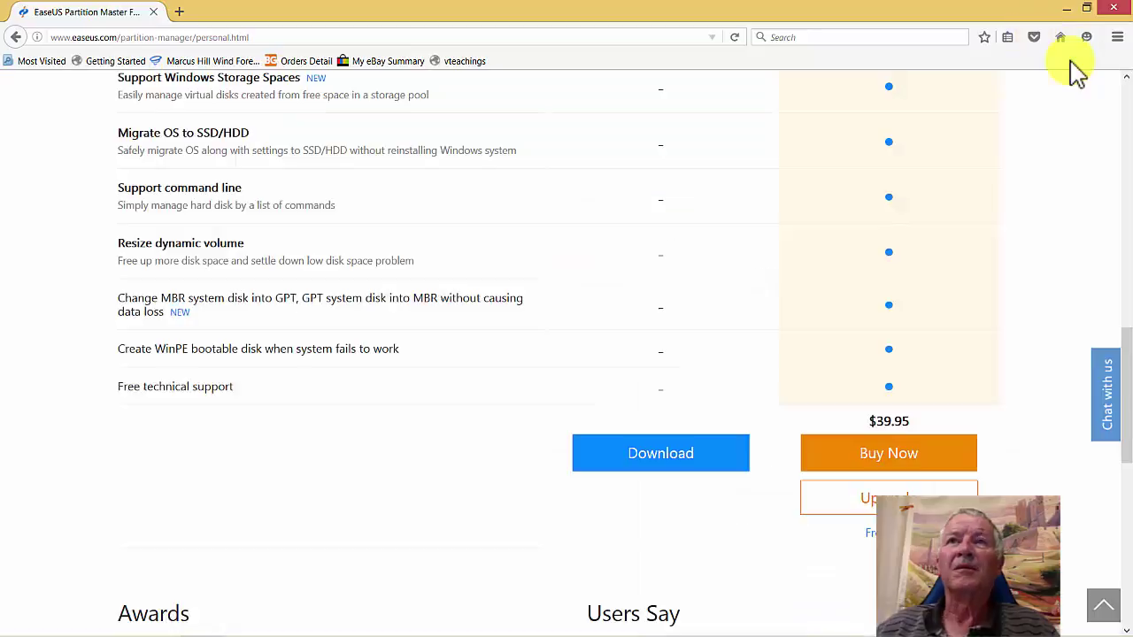
pyautogui.click(1116, 39)
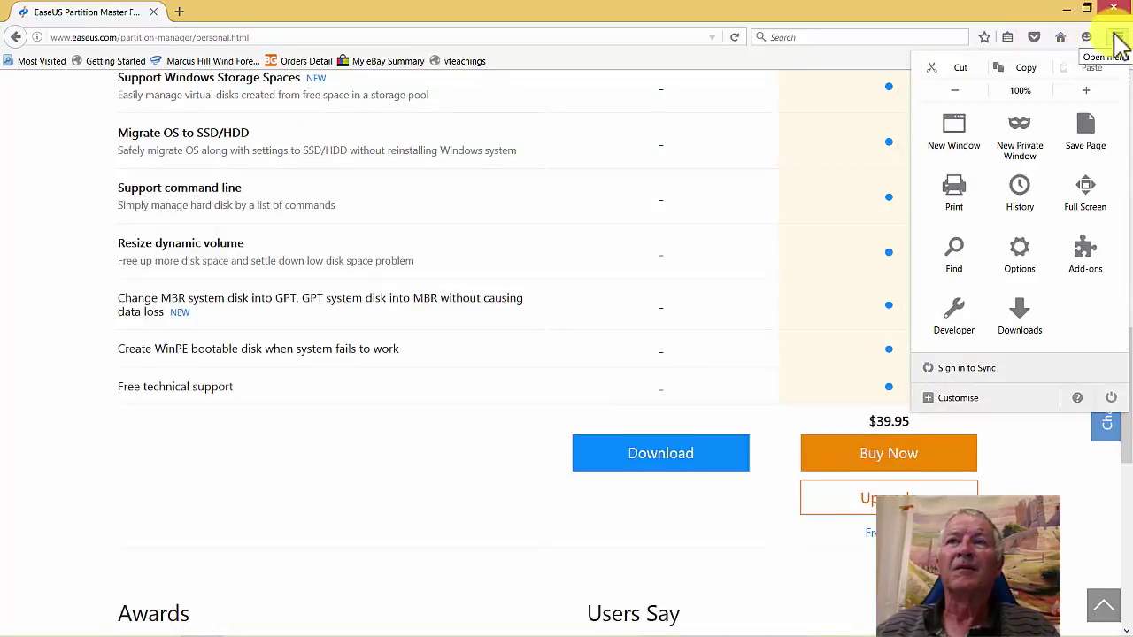
pyautogui.click(1029, 316)
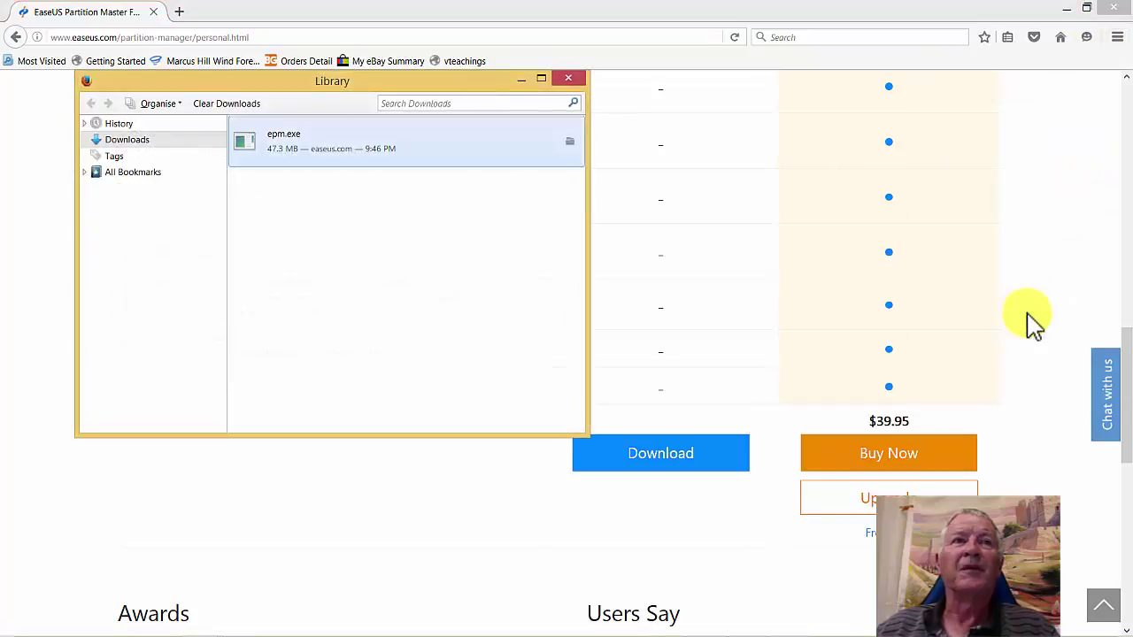
pyautogui.doubleClick(278, 151)
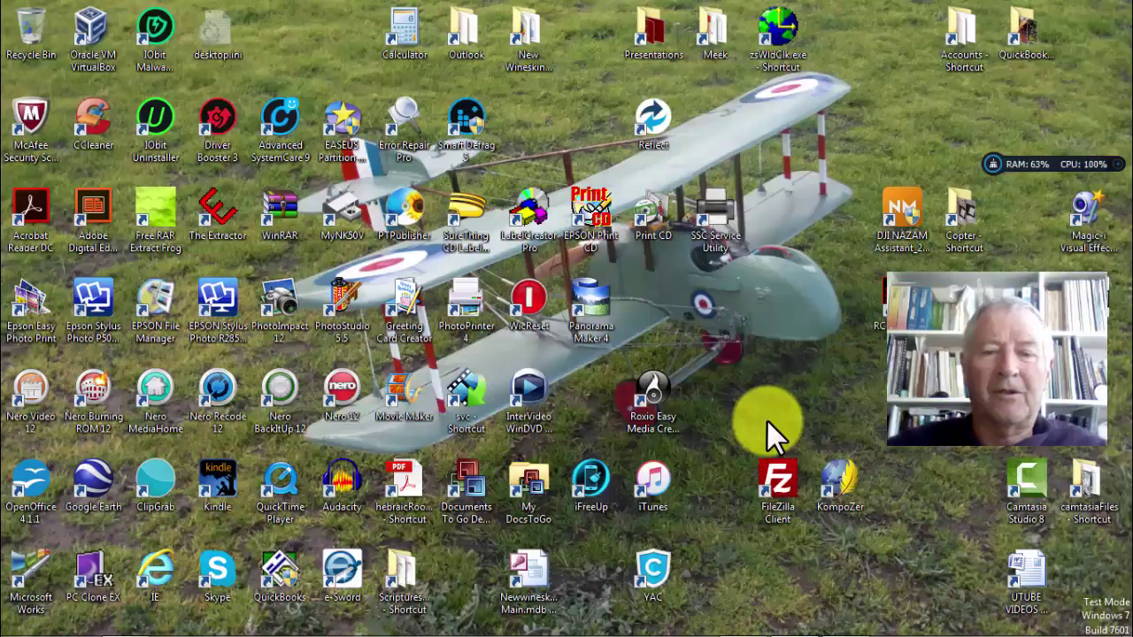
# - Launch EASEUS Partition Master from the desktop with permission to make changes and go to its main screen
pyautogui.doubleClick(334, 117)
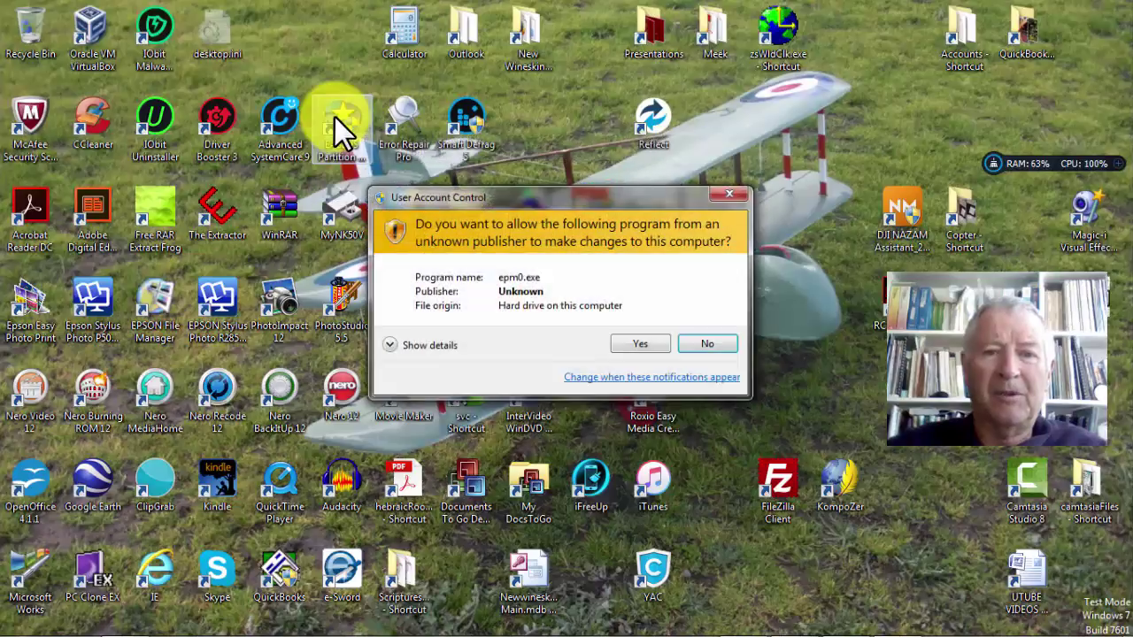
pyautogui.click(646, 341)
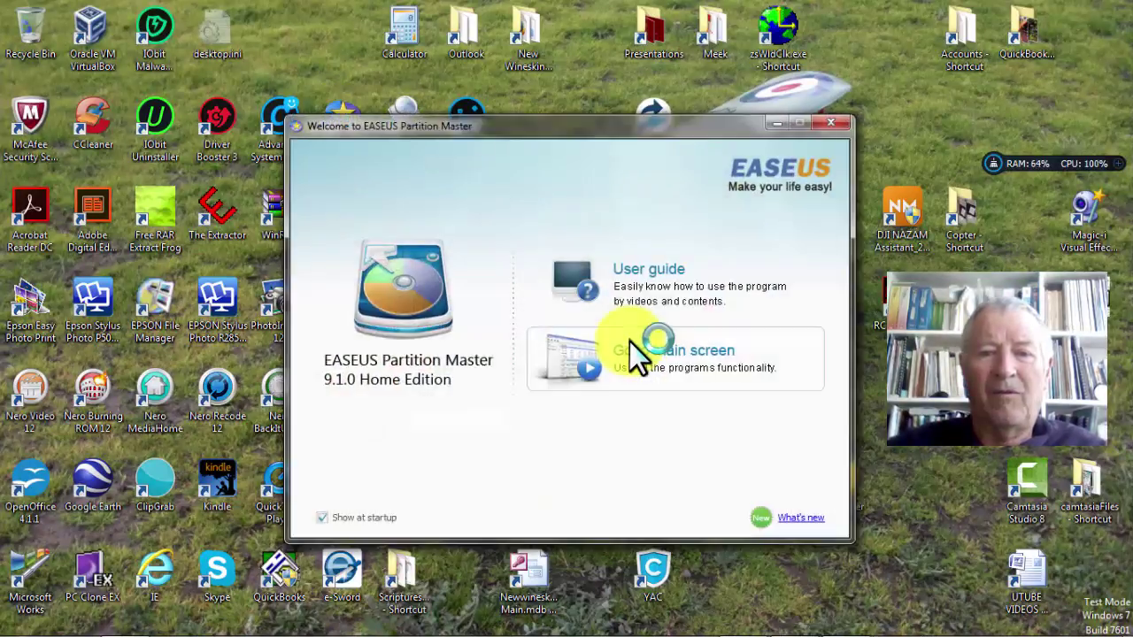
pyautogui.click(644, 358)
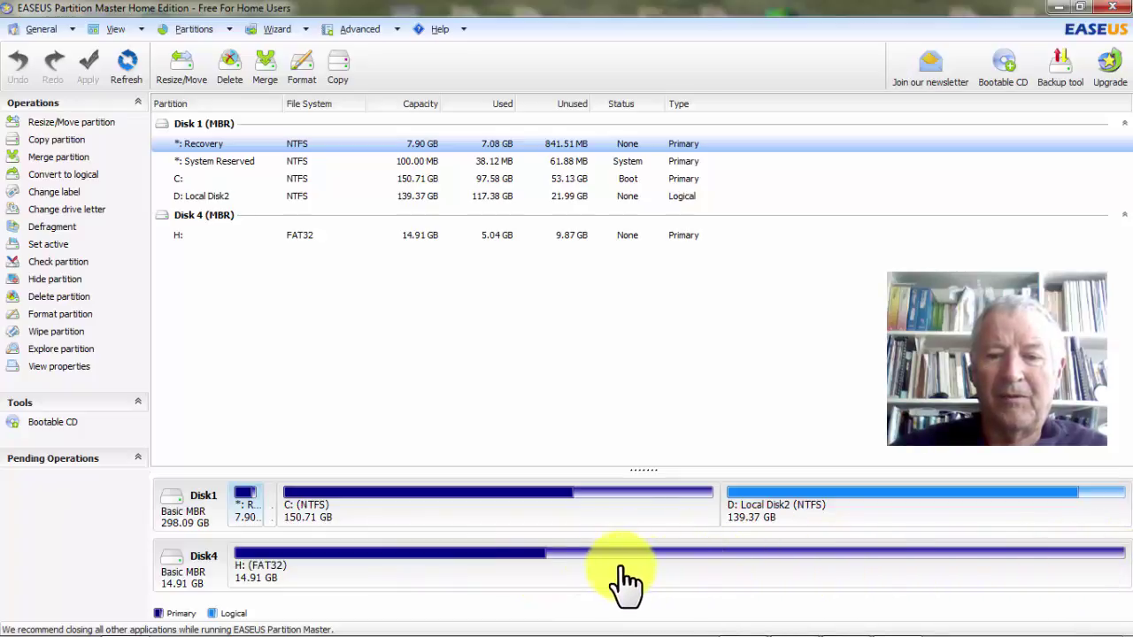
# - Examine the capacity and used space of the C: and D: partitions on Disk 1, and close the partition manager
pyautogui.moveTo(574, 570)
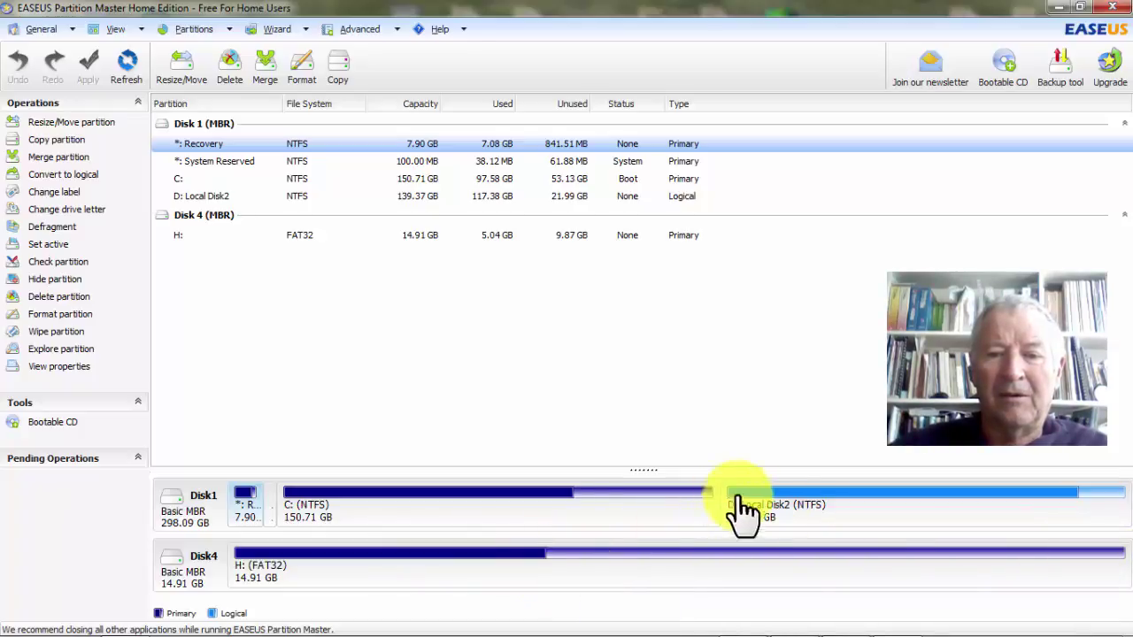
pyautogui.moveTo(801, 511)
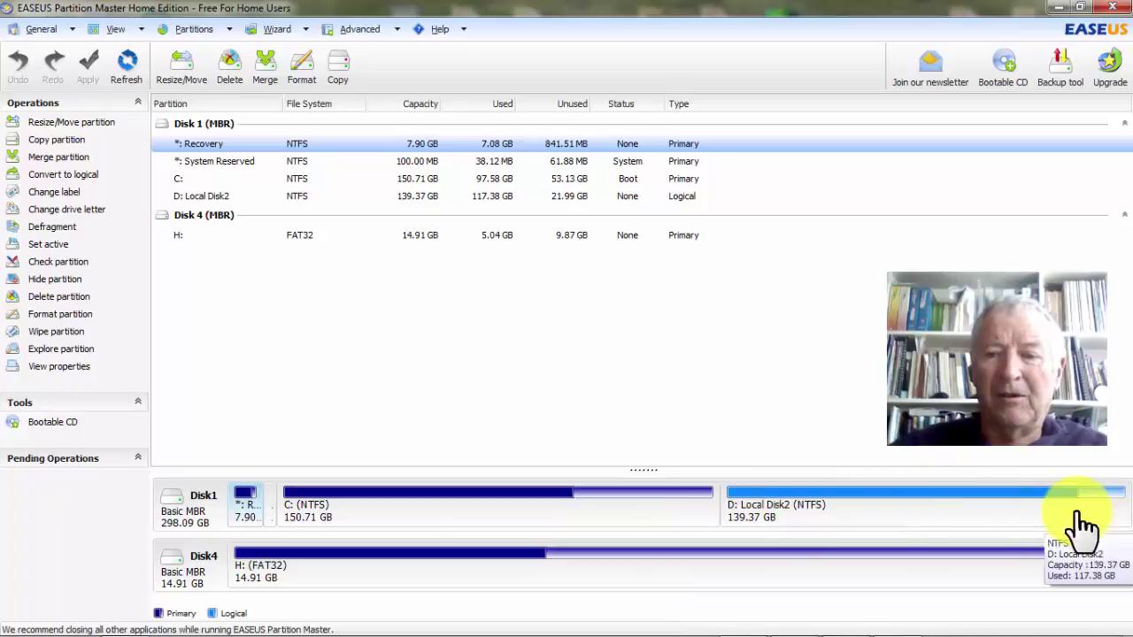
pyautogui.moveTo(627, 505)
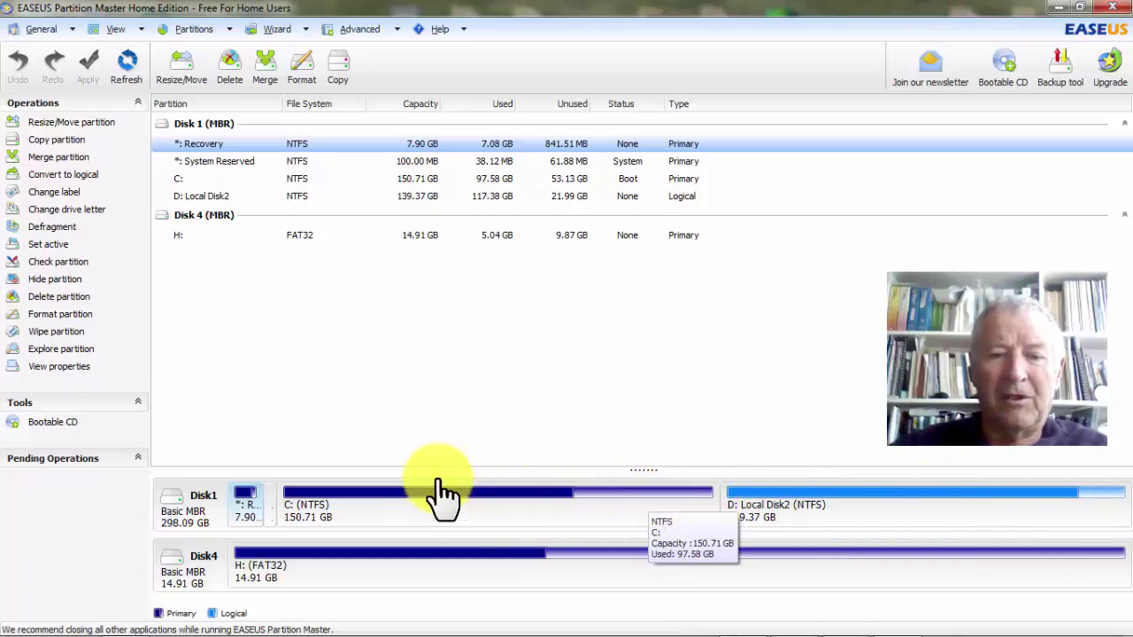
pyautogui.moveTo(999, 506)
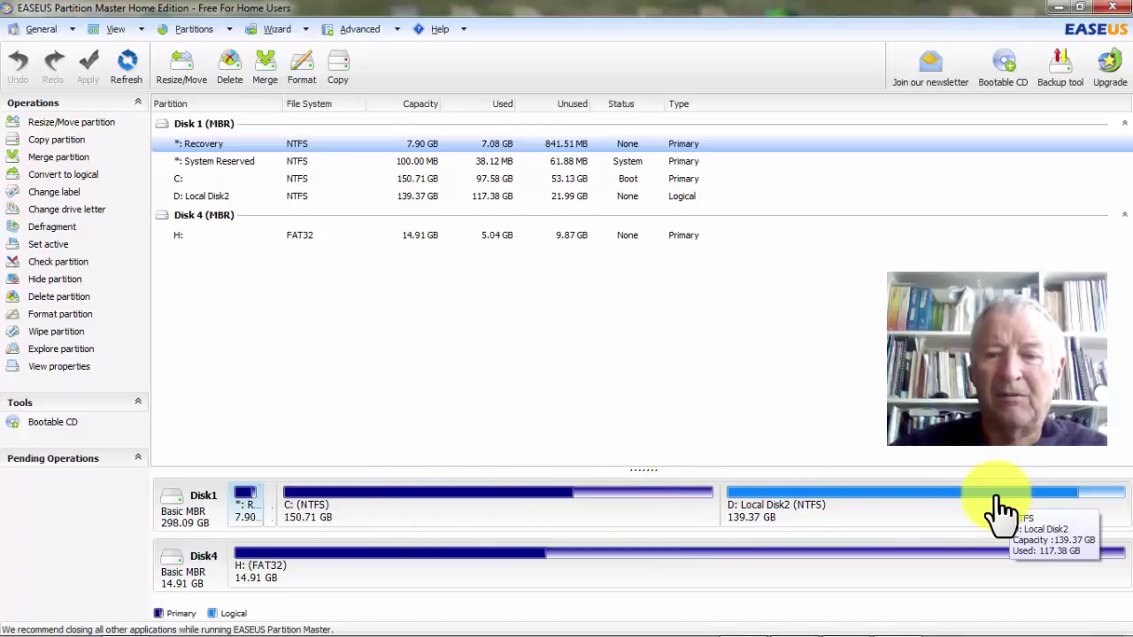
pyautogui.moveTo(459, 546)
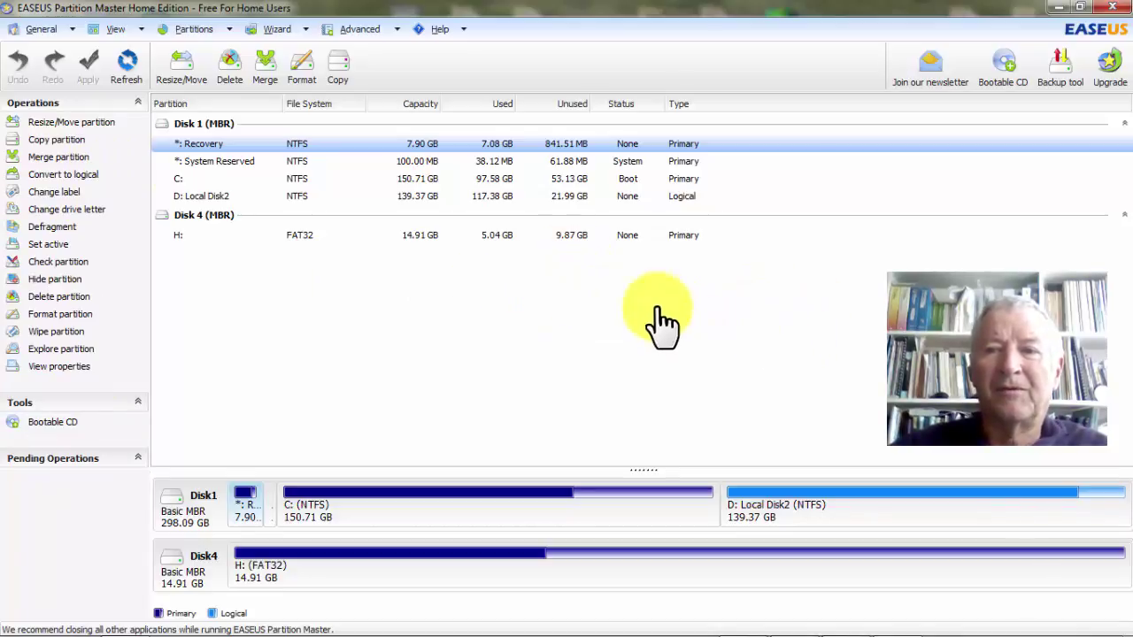
pyautogui.click(1111, 11)
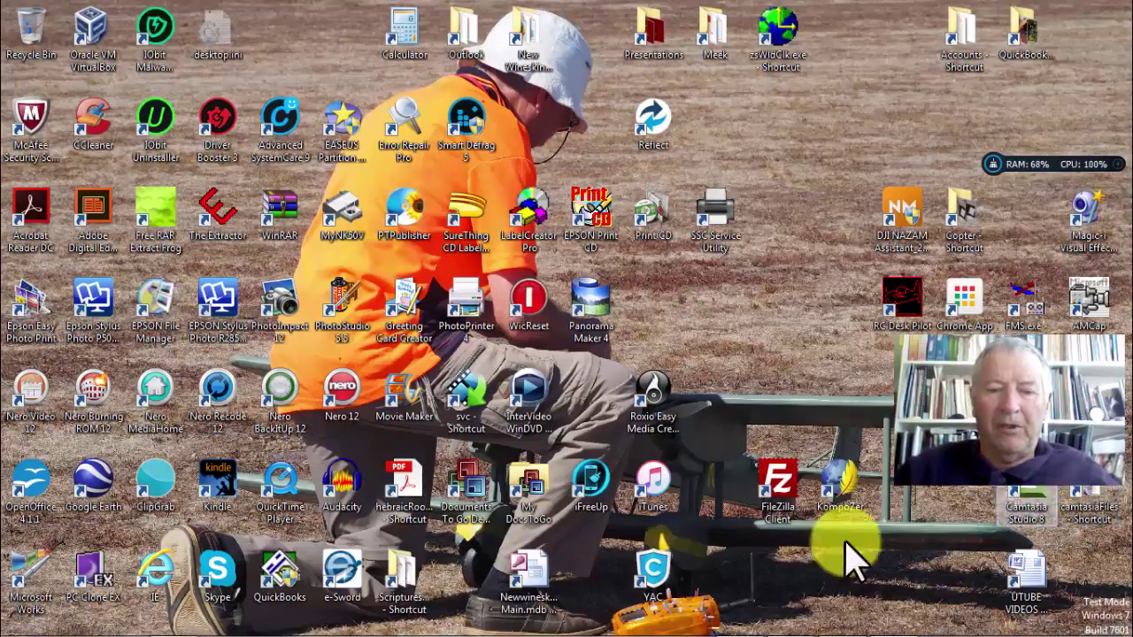
# - Switch to the web browser, search Google for macrium reflect and open the Macrium Reflect Free page
pyautogui.click(741, 621)
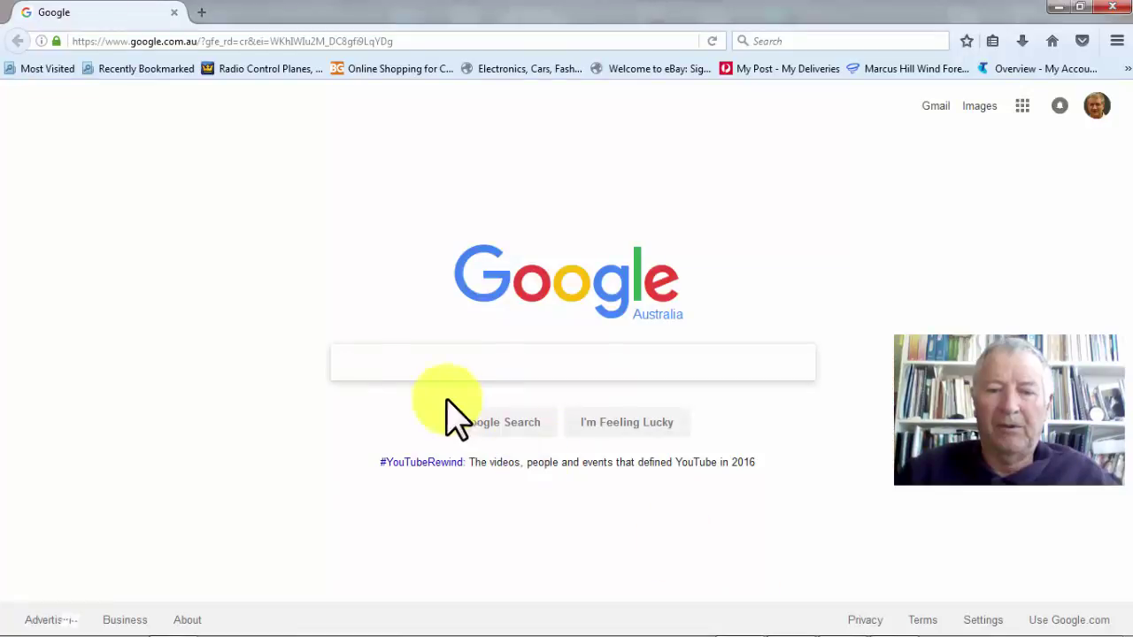
pyautogui.click(354, 358)
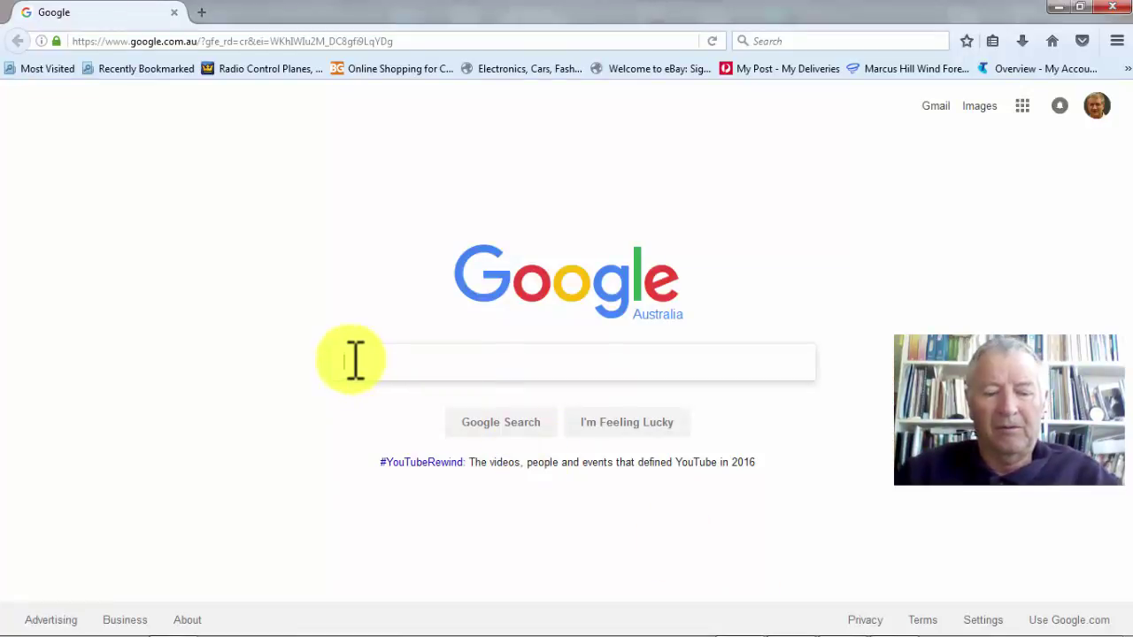
pyautogui.write('ma')
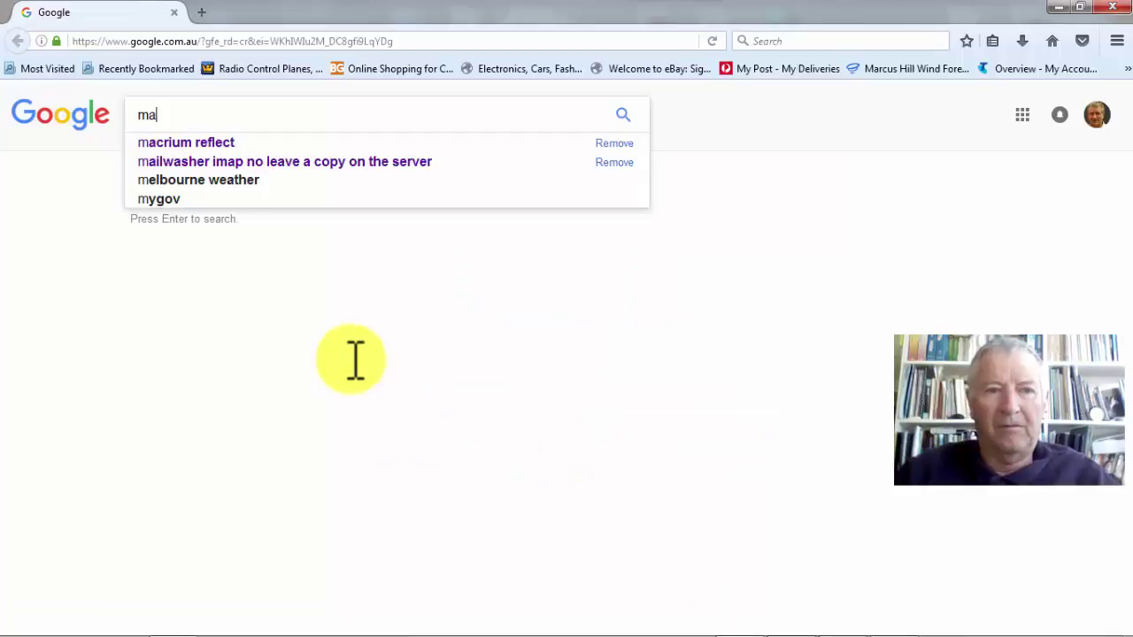
pyautogui.click(196, 141)
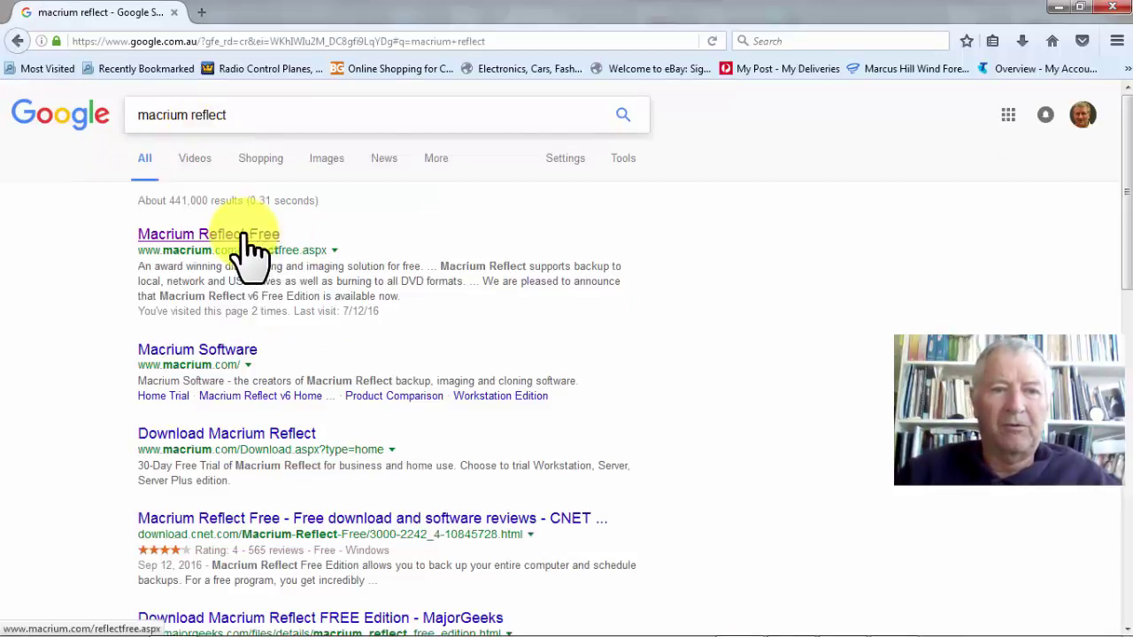
pyautogui.click(243, 236)
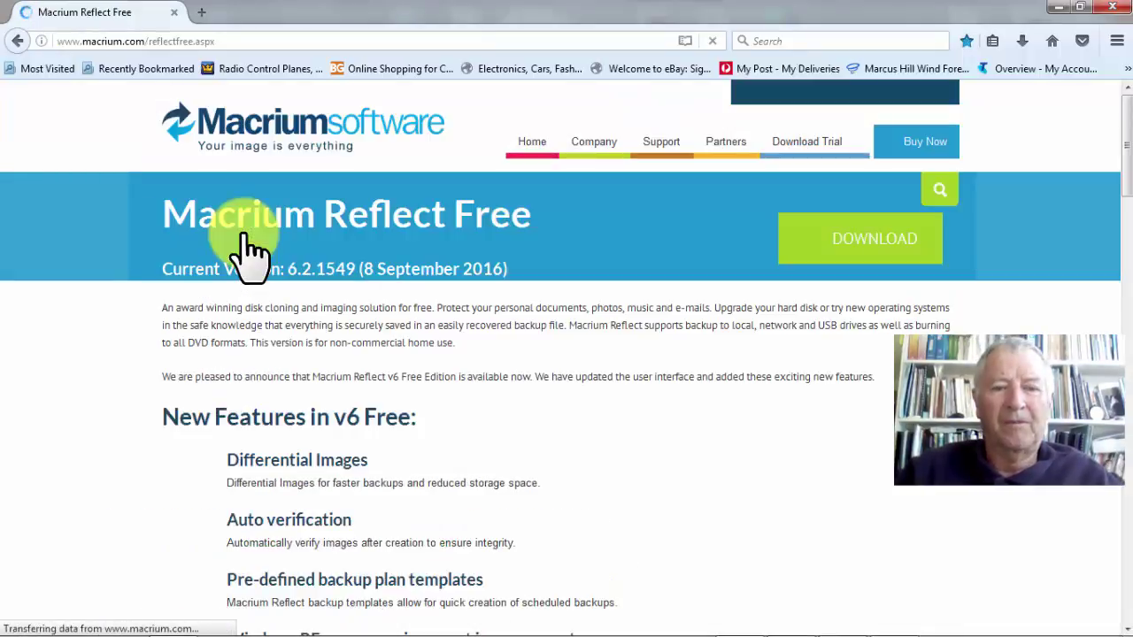
# - Download Macrium Reflect Free for home use, saving ReflectDL.exe and allowing it to make changes to the computer
pyautogui.click(884, 256)
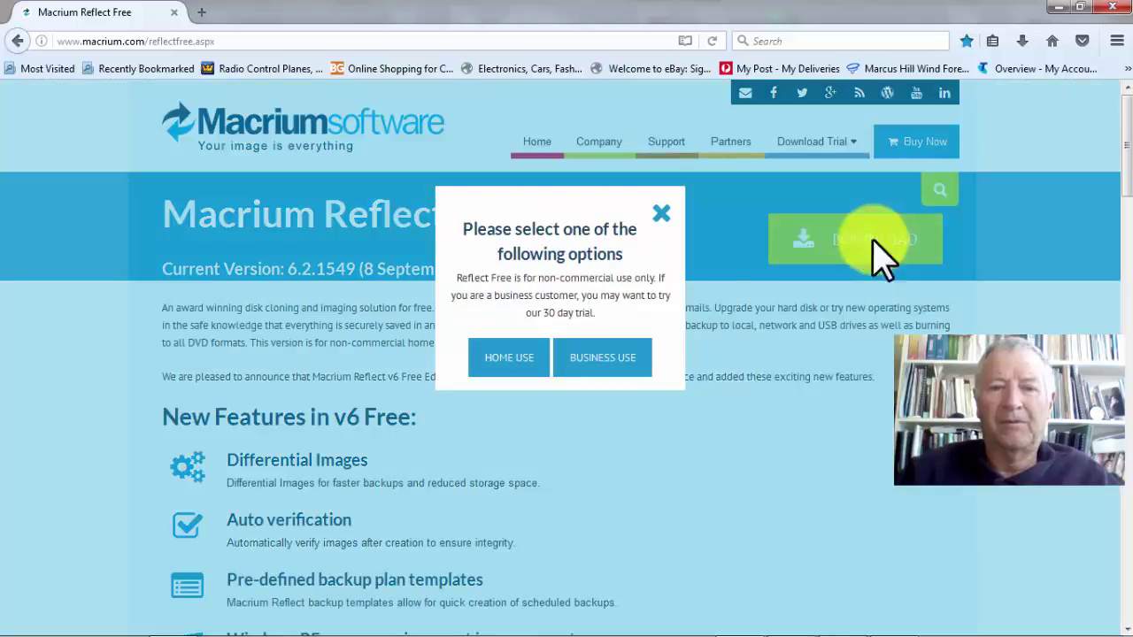
pyautogui.click(500, 361)
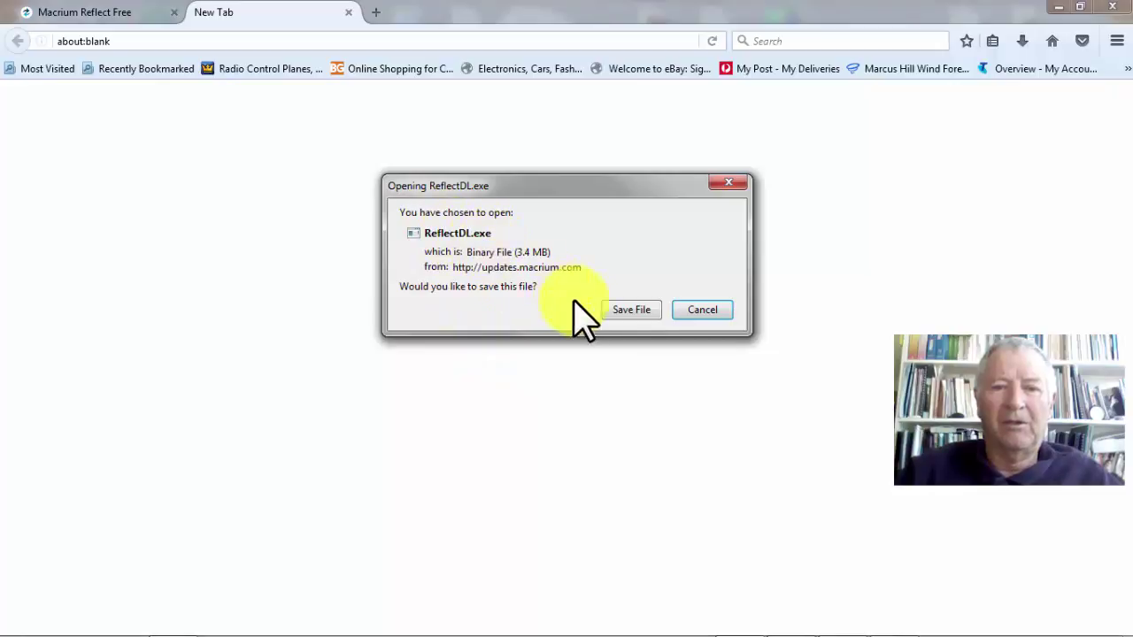
pyautogui.click(636, 309)
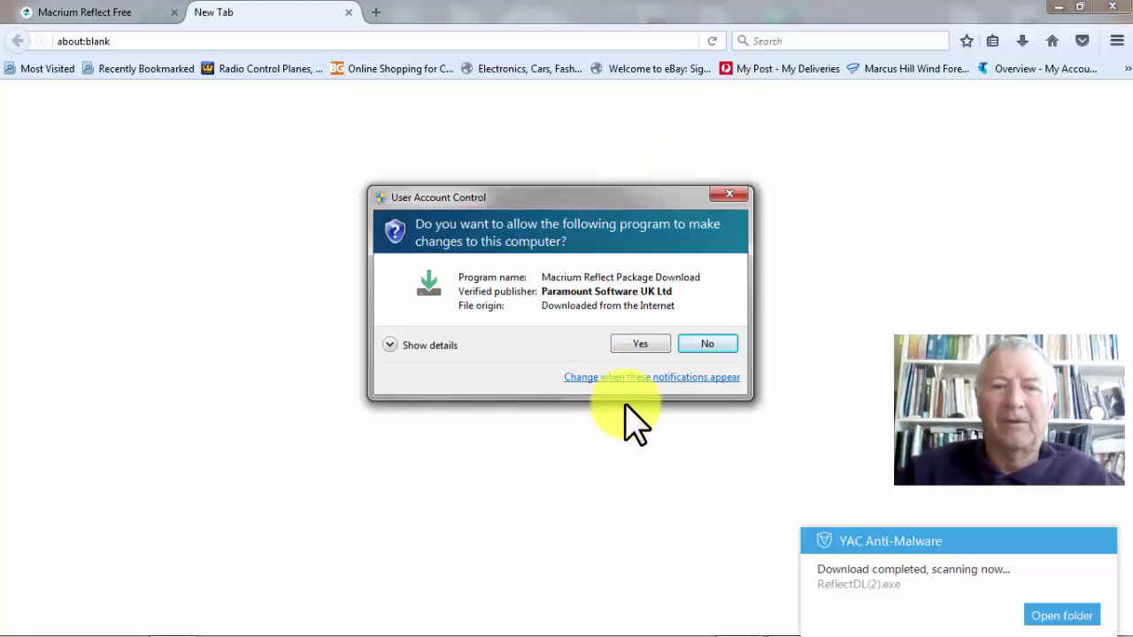
pyautogui.click(639, 343)
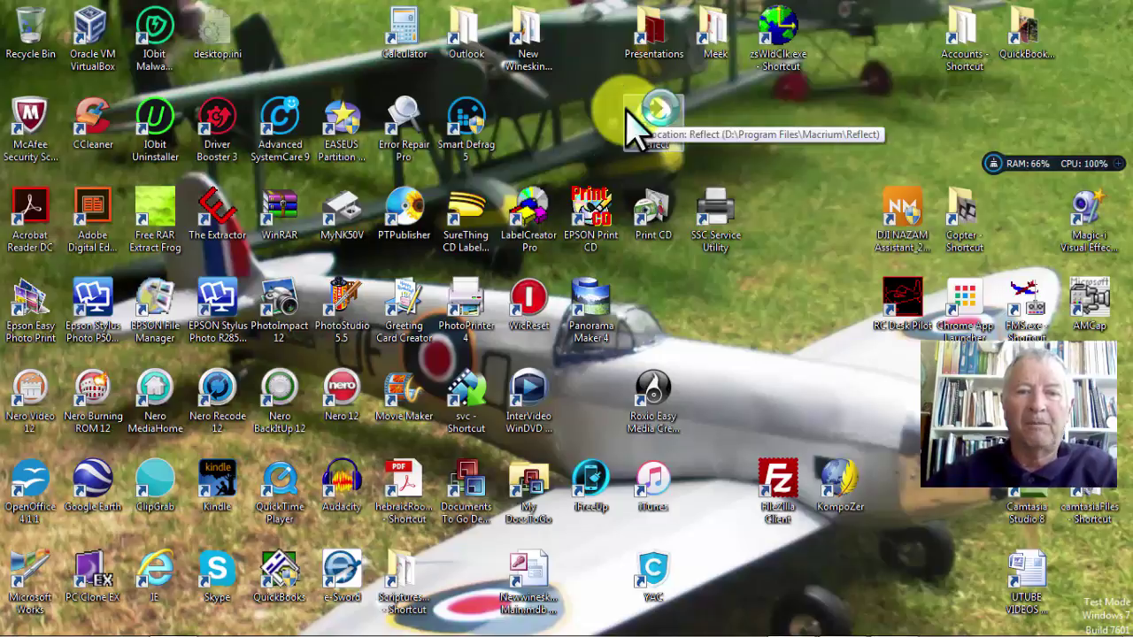
# - Launch Macrium Reflect from the desktop and start an image of the partitions required to back up and restore Windows
pyautogui.doubleClick(649, 131)
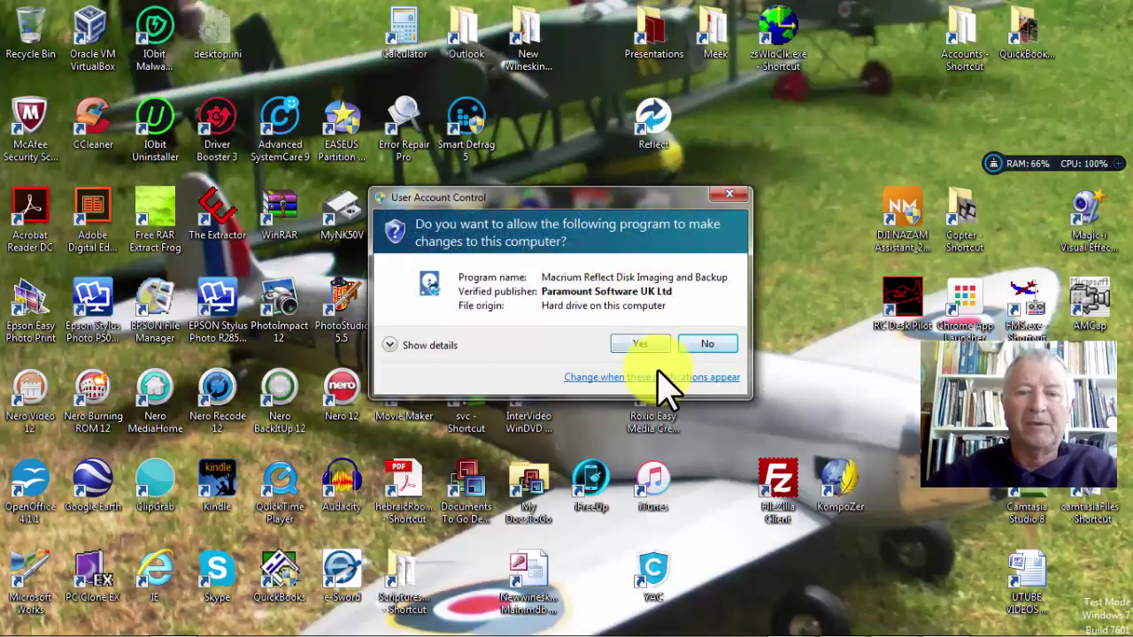
pyautogui.click(637, 349)
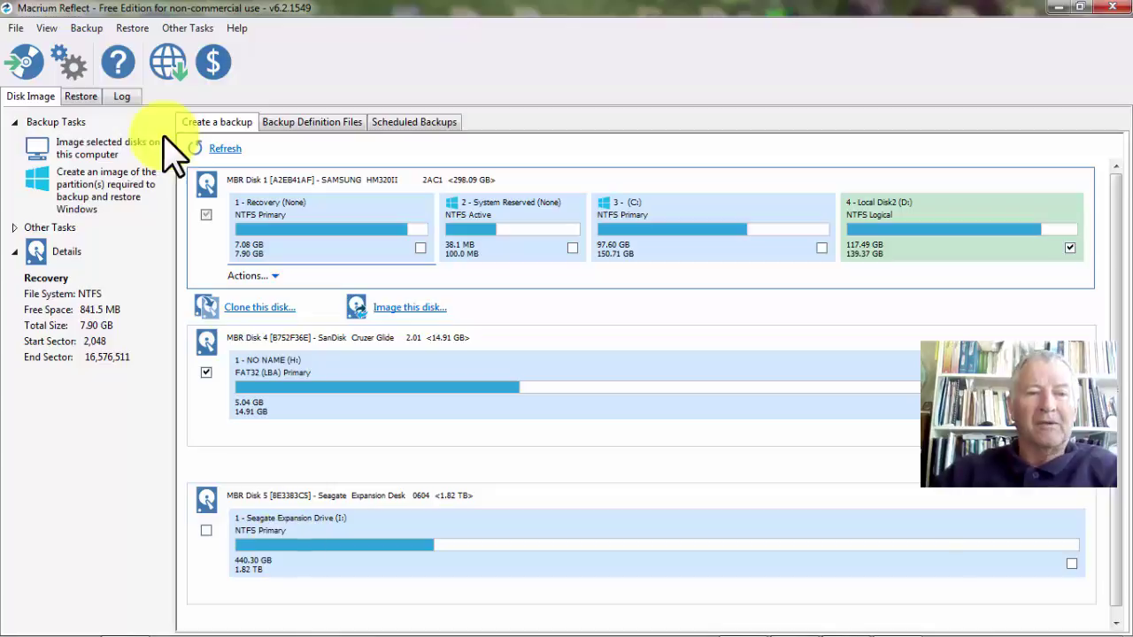
pyautogui.click(73, 188)
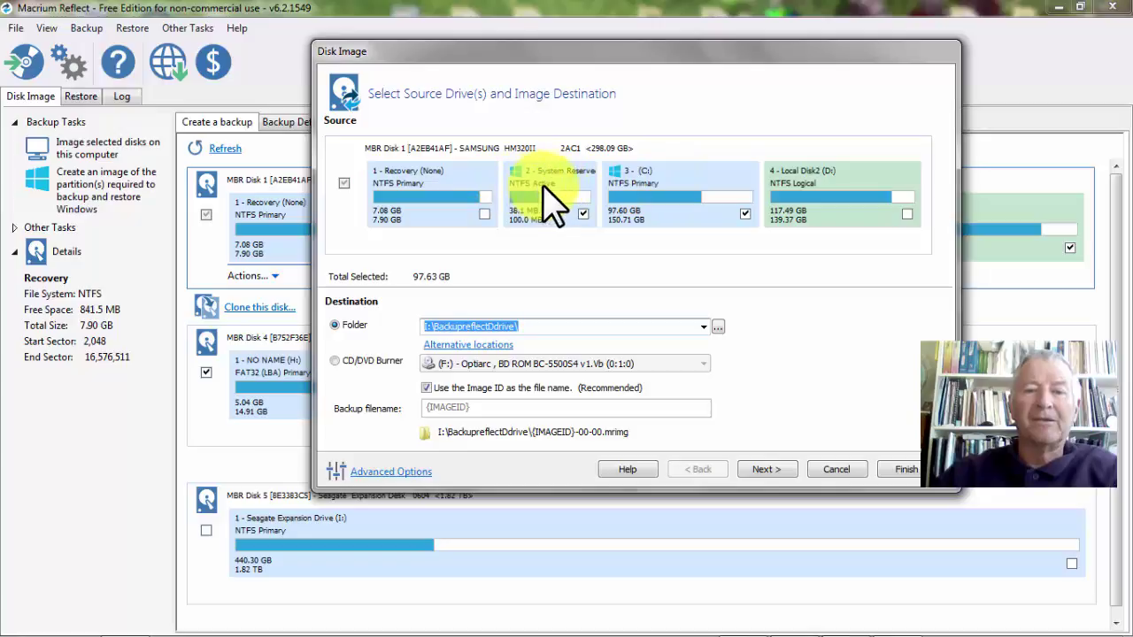
# - Restrict the image source to the C: partition by excluding System Reserved, and choose I:\BackupReflectCDrive\ as the destination folder
pyautogui.click(392, 211)
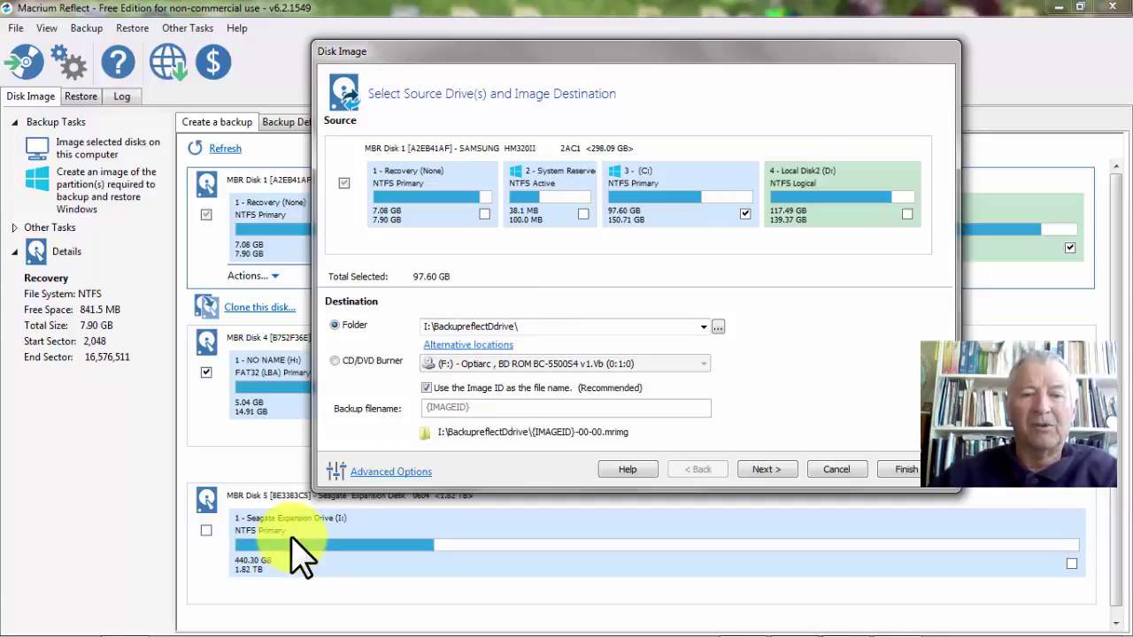
pyautogui.click(702, 326)
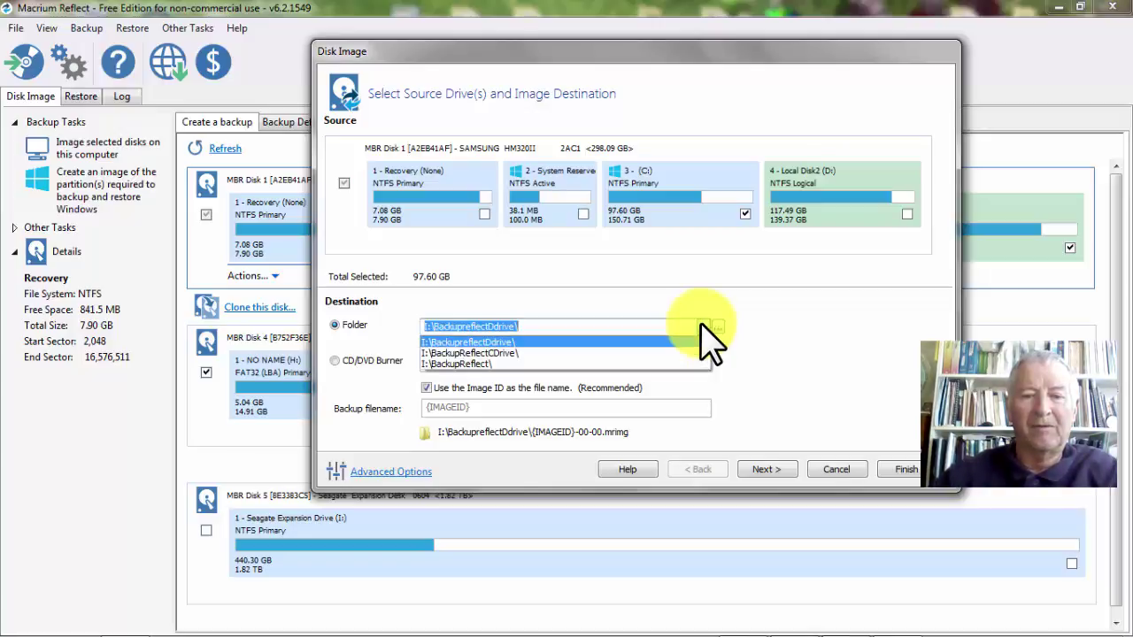
pyautogui.click(483, 352)
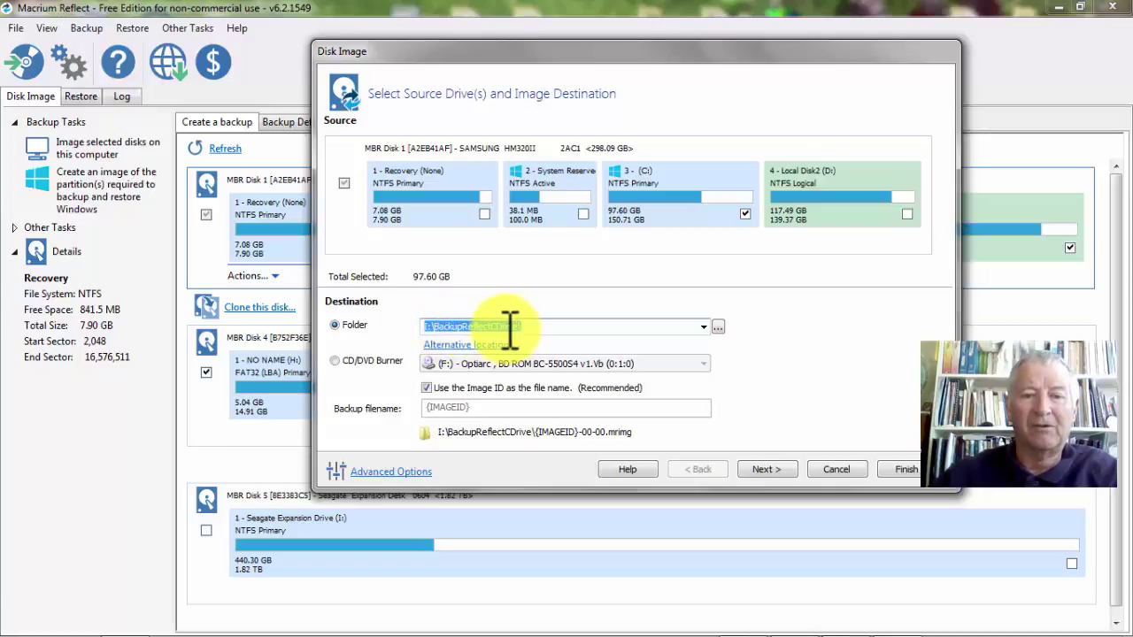
# - Create a folder named testcdrive inside BackupReflectCDrive on the Seagate Expansion Drive (I:) and use it as the image destination
pyautogui.click(716, 326)
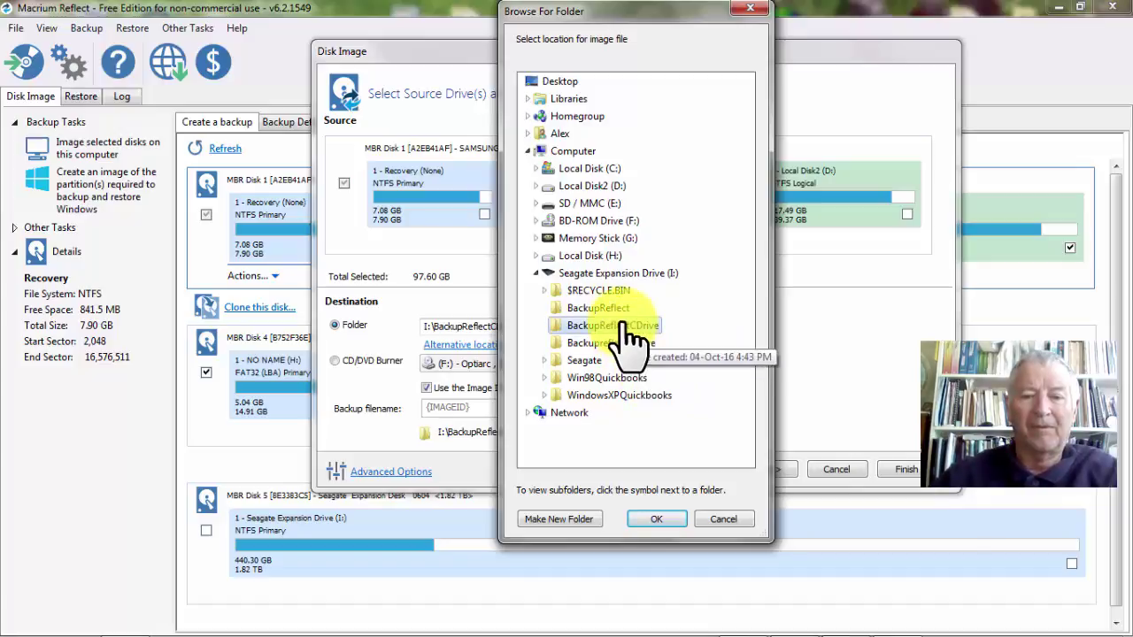
pyautogui.click(558, 520)
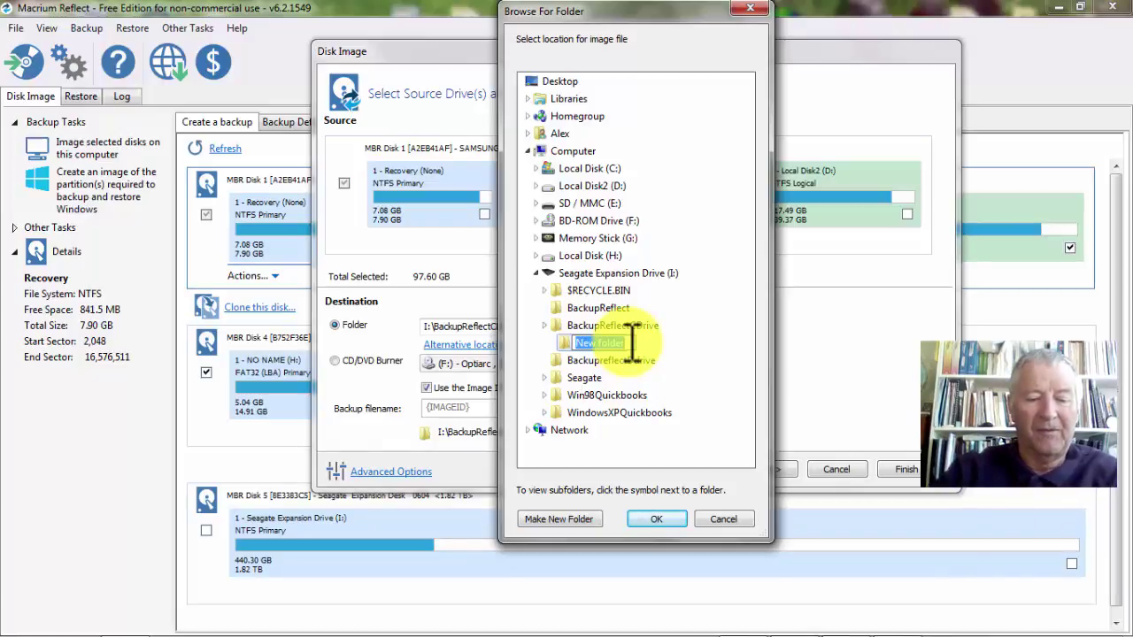
pyautogui.write('test')
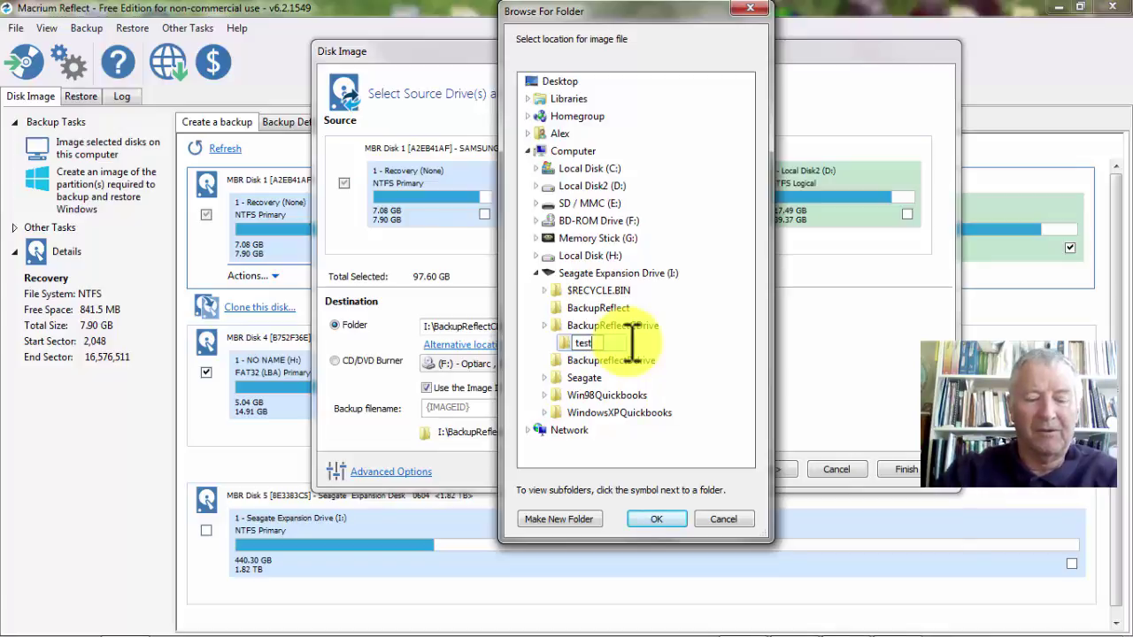
pyautogui.write('cdrive')
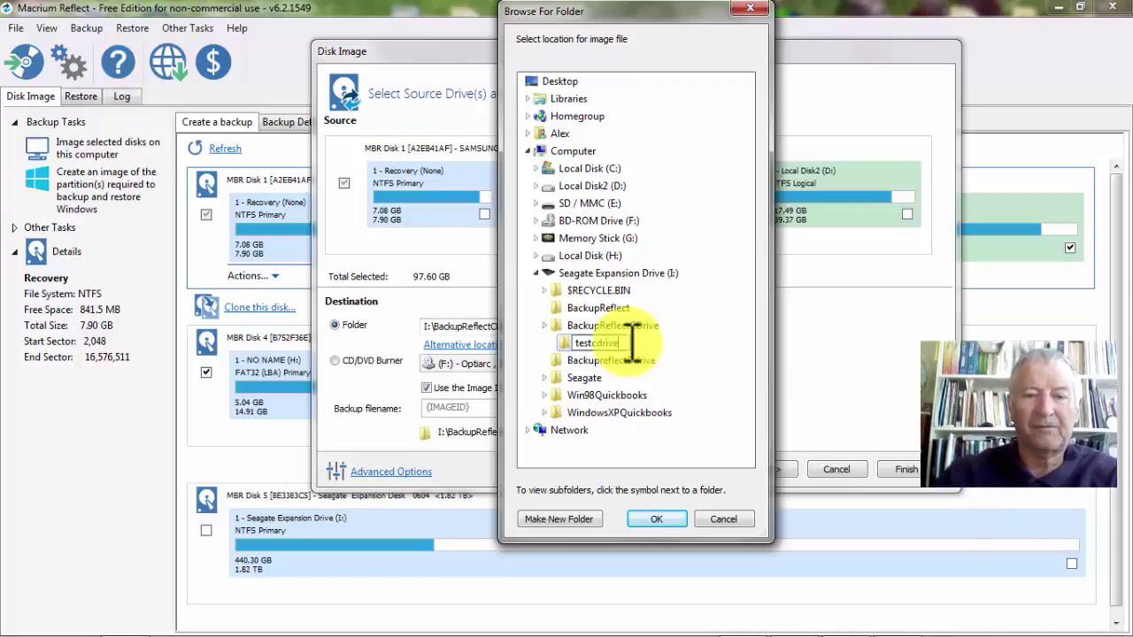
pyautogui.press('Escape')
pyautogui.write('testdrive')
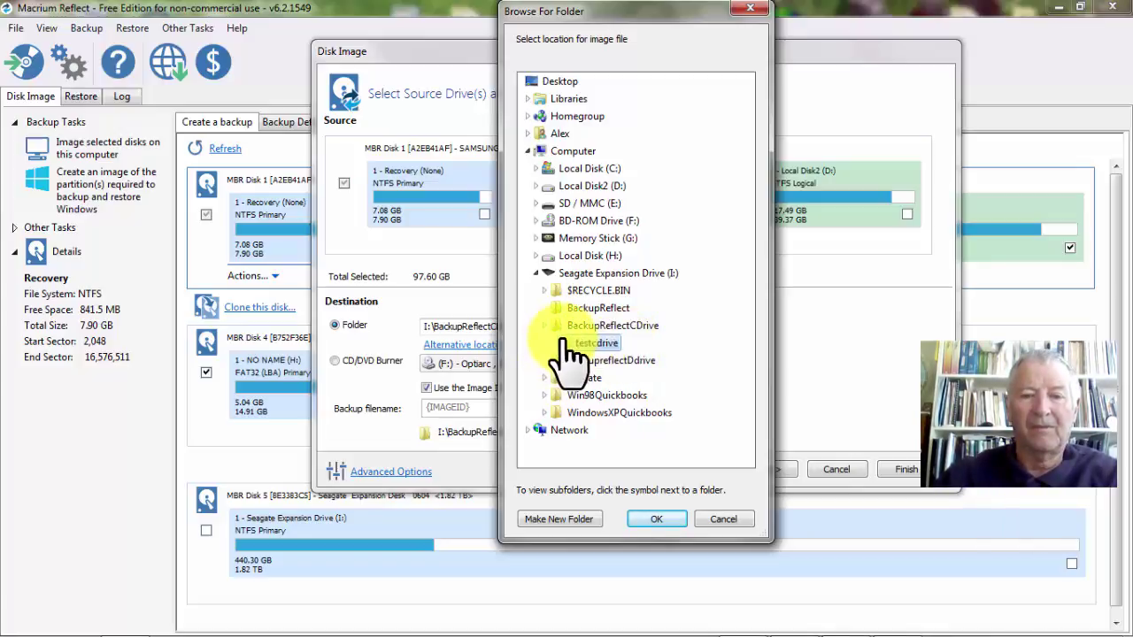
pyautogui.press('Return')
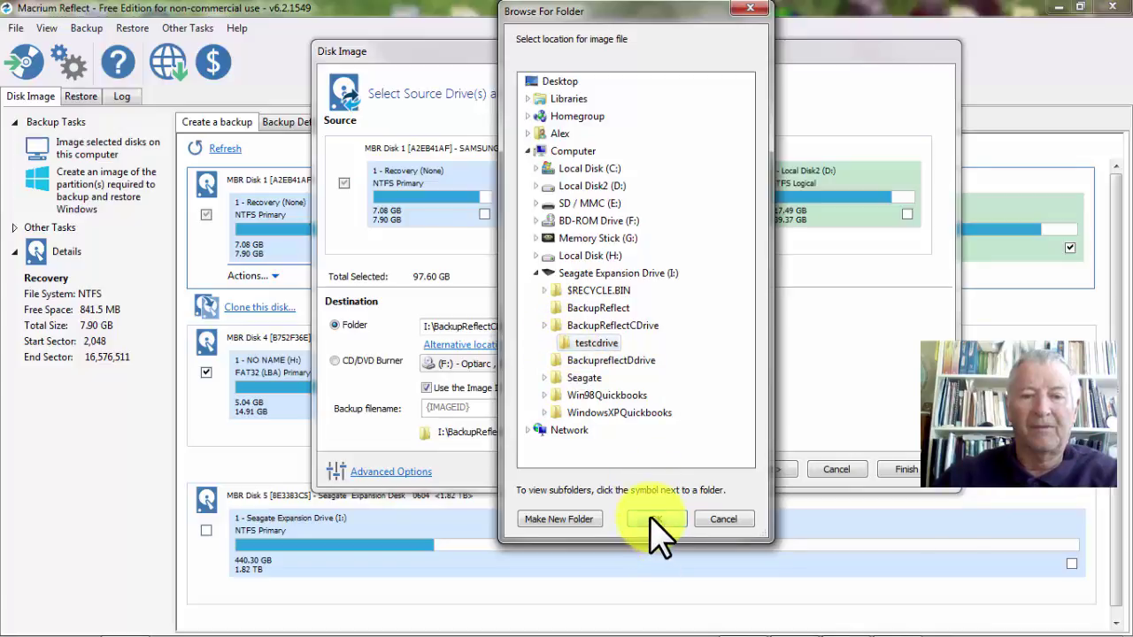
pyautogui.click(655, 522)
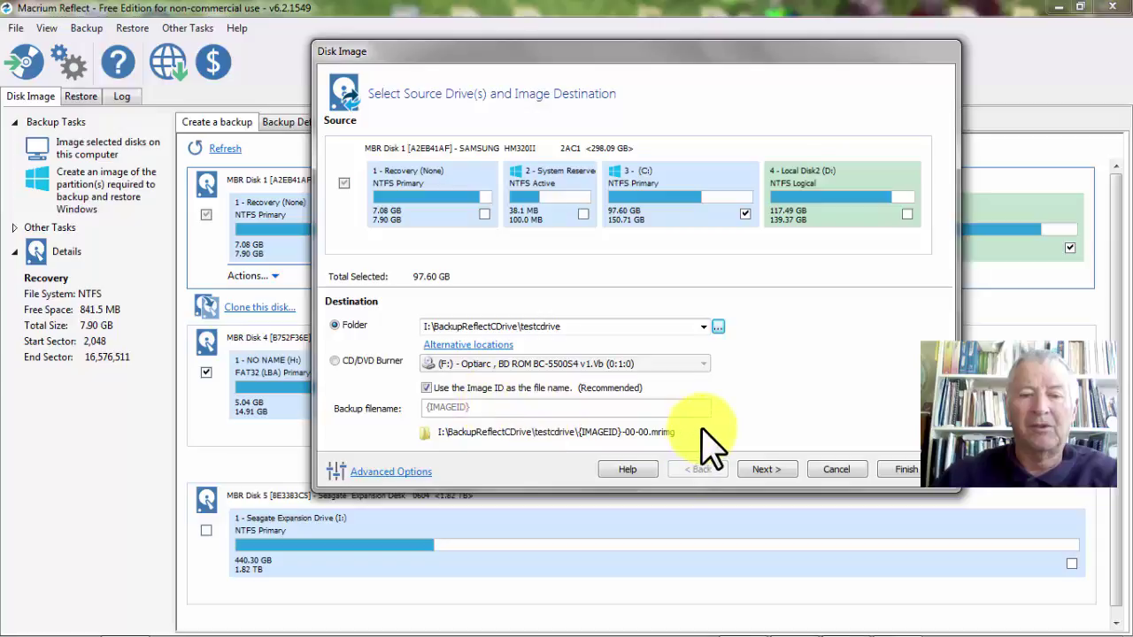
# - Accept the backup plan with no template or schedule and the default retention rules, and finish the disk image setup
pyautogui.click(761, 469)
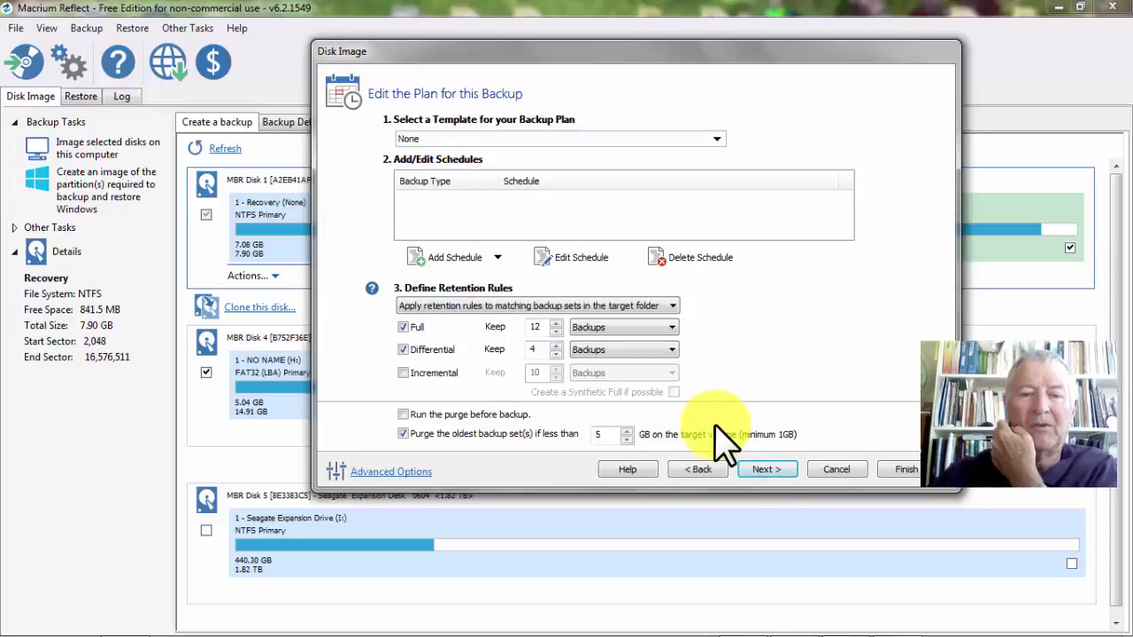
pyautogui.click(763, 471)
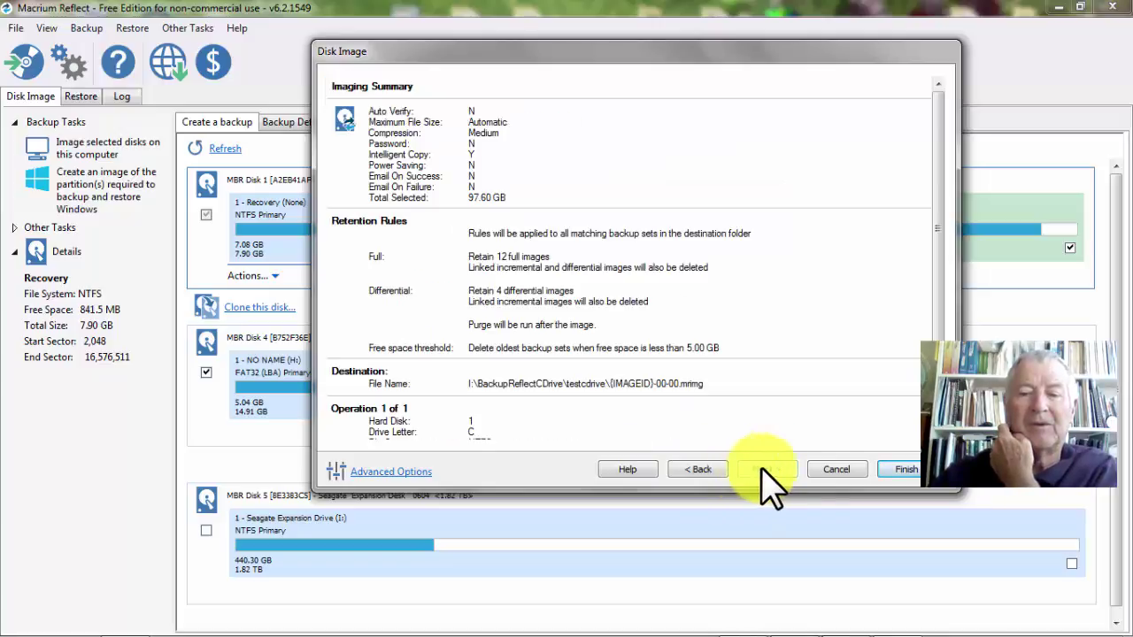
pyautogui.click(900, 469)
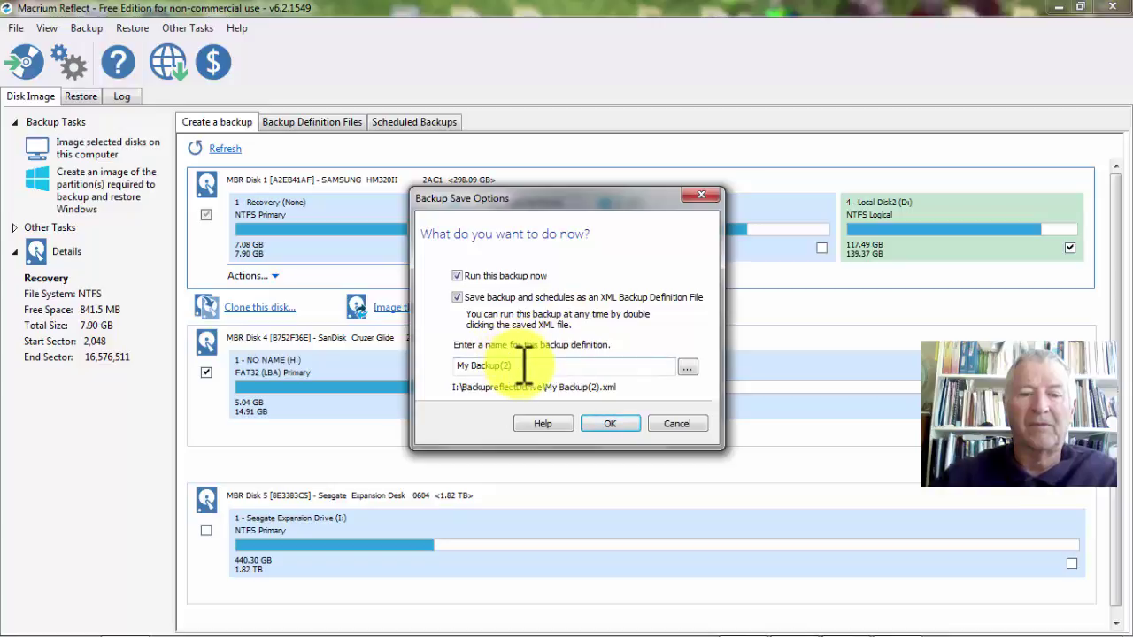
# - Name the backup definition testbackup and confirm running the backup now and saving it as an XML definition file
pyautogui.moveTo(524, 365); pyautogui.dragTo(455, 365)
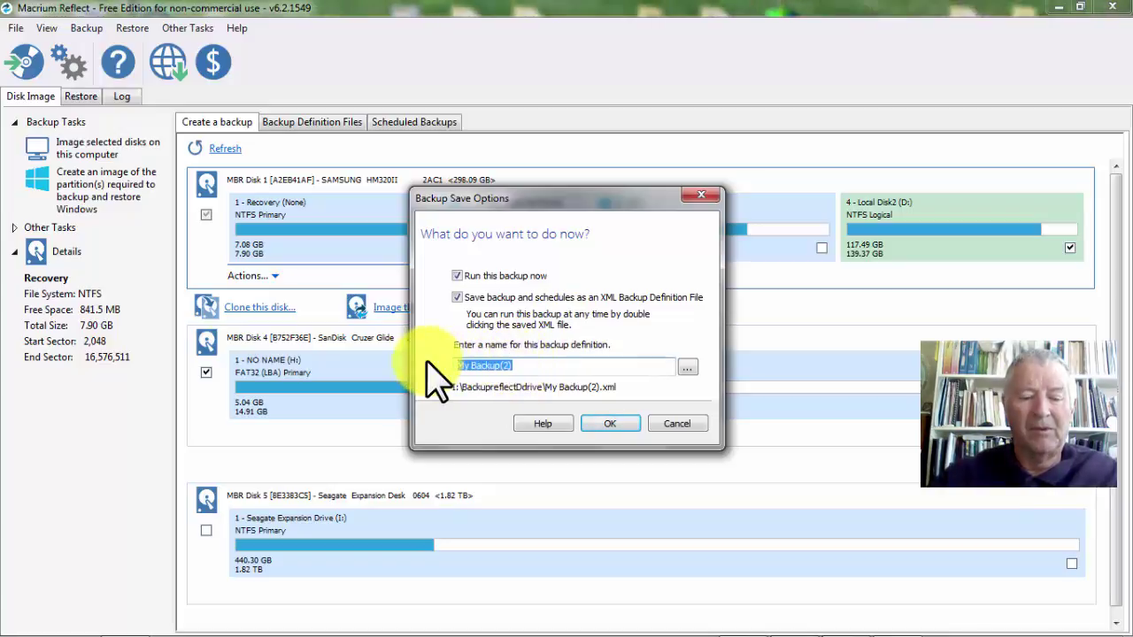
pyautogui.write('te')
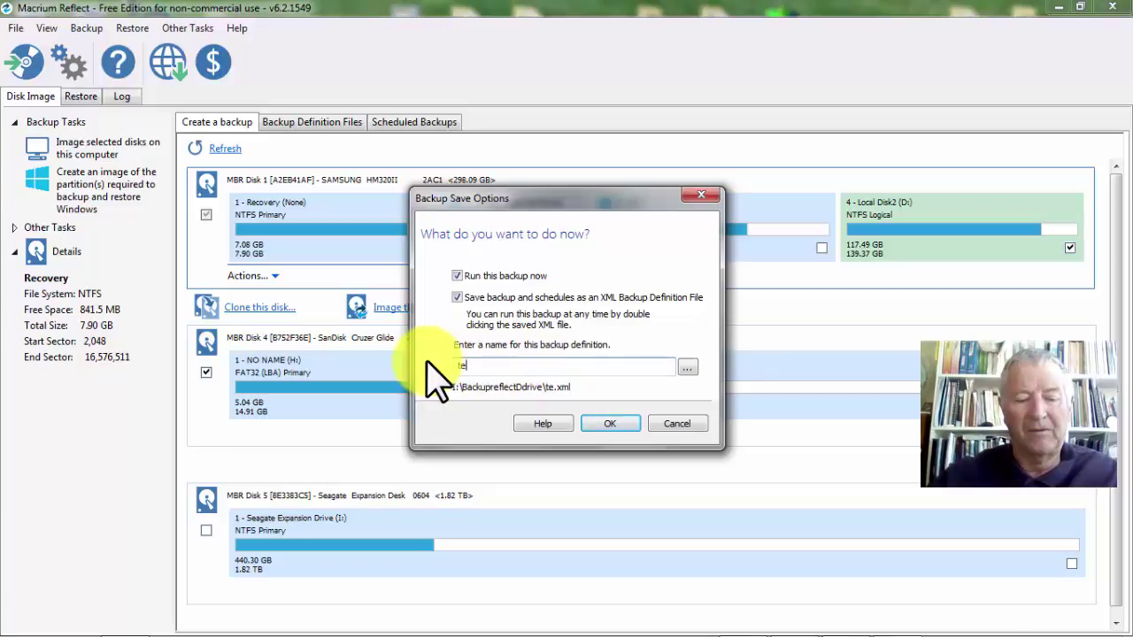
pyautogui.write('stb')
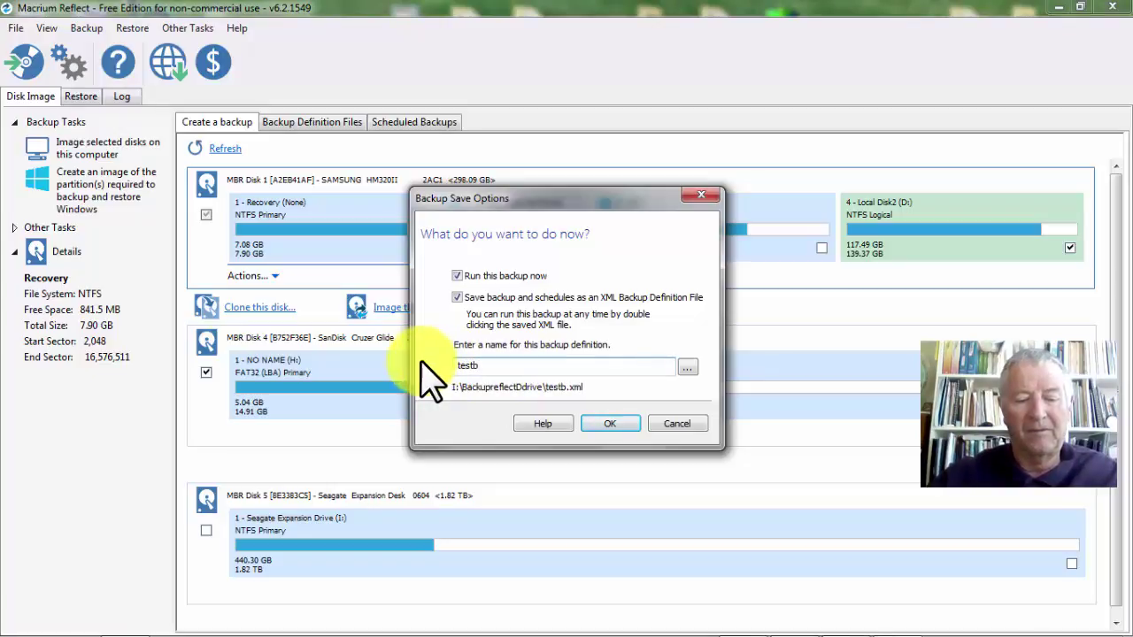
pyautogui.write('ack')
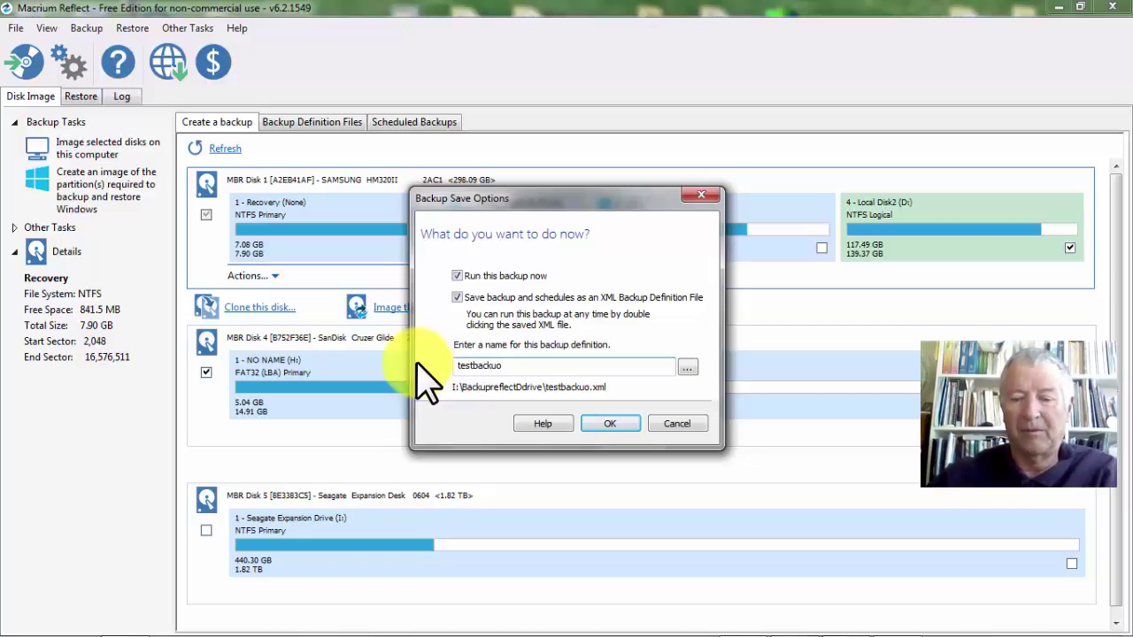
pyautogui.write('up')
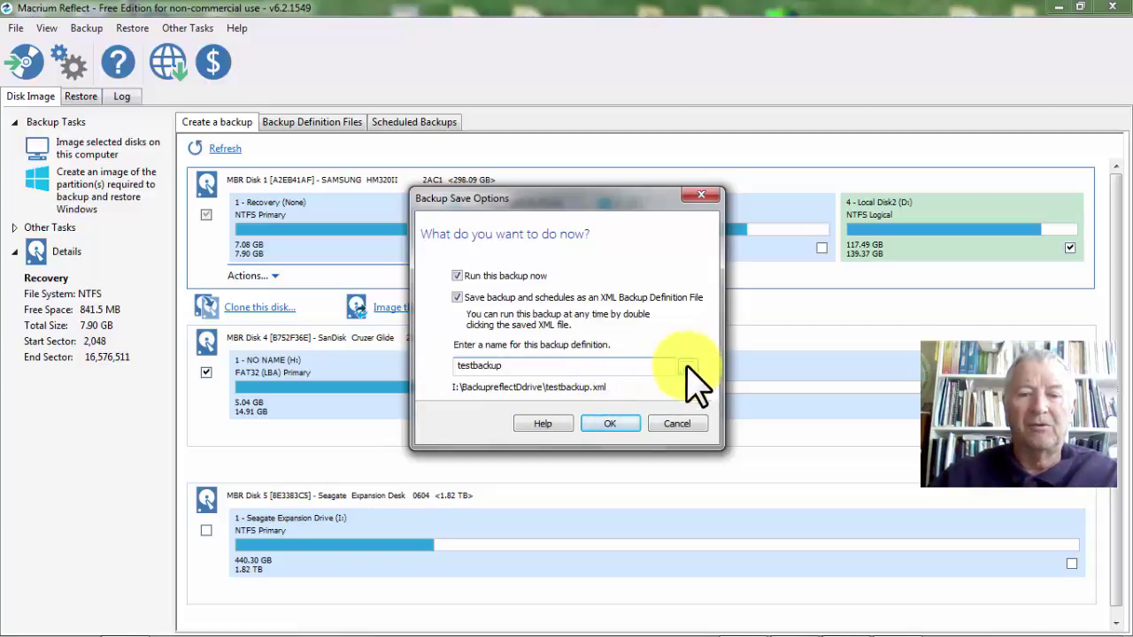
pyautogui.click(609, 423)
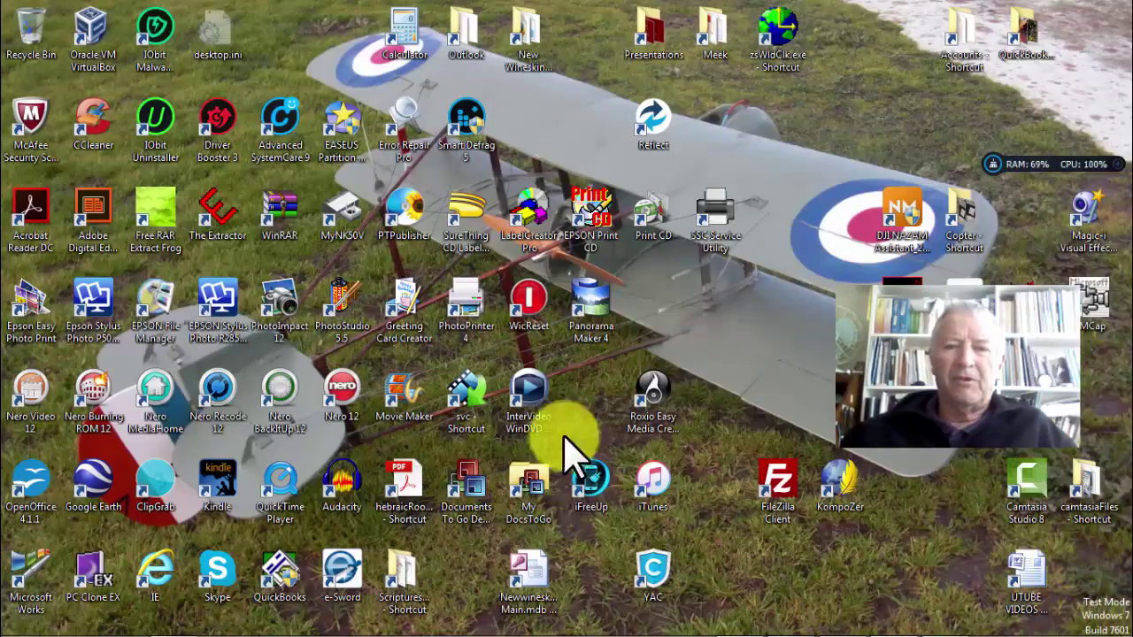
# - Switch to Macrium Reflect from the desktop and open the Rescue Media Wizard to create bootable rescue media
pyautogui.click(655, 128)
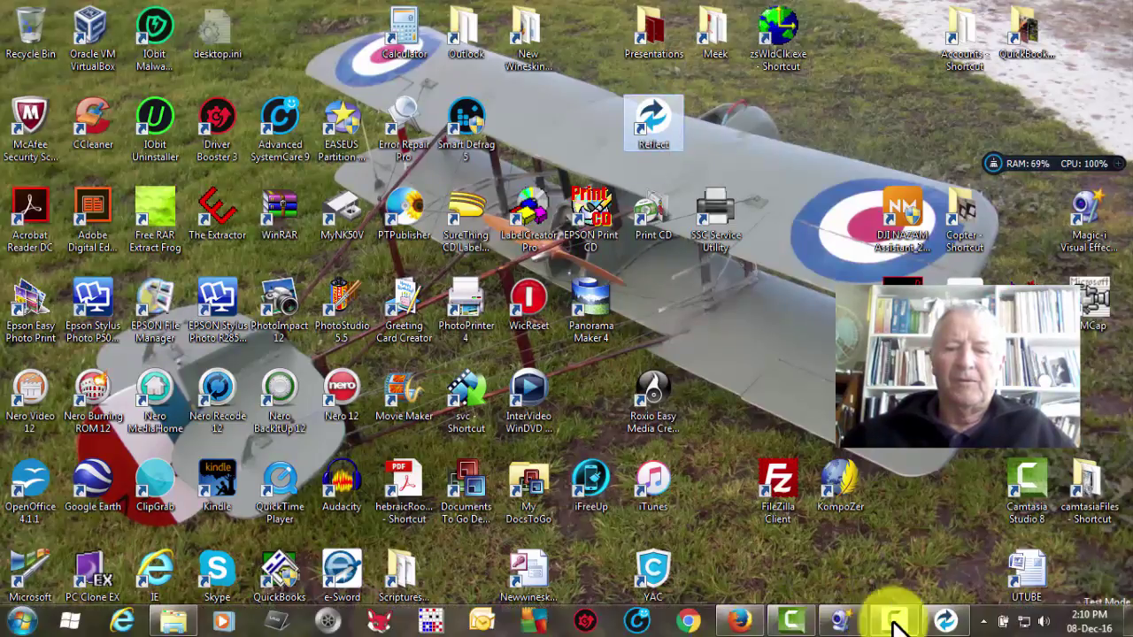
pyautogui.click(945, 622)
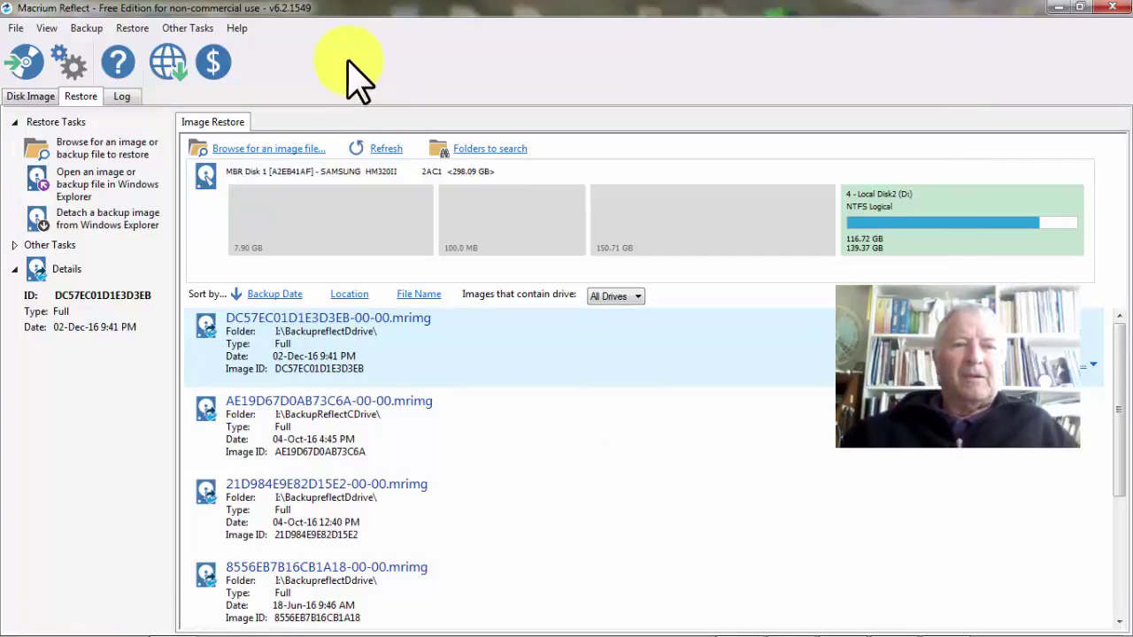
pyautogui.click(179, 28)
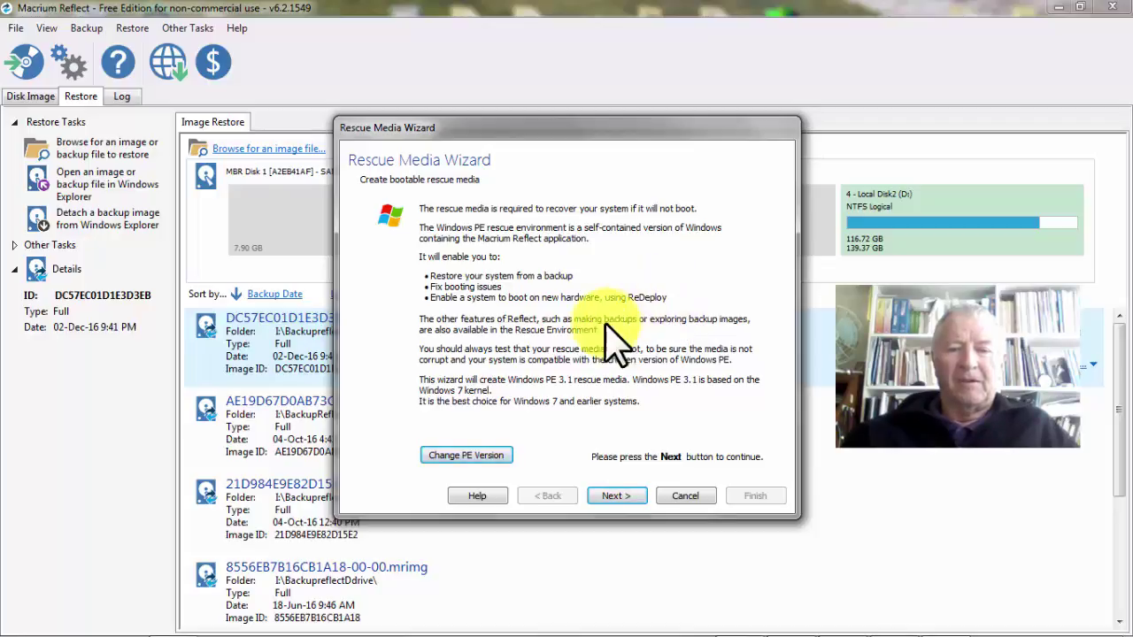
# - Rebuild the rescue environment as a 64 Bit Windows PE 3.1 image with the default base WIM
pyautogui.click(611, 495)
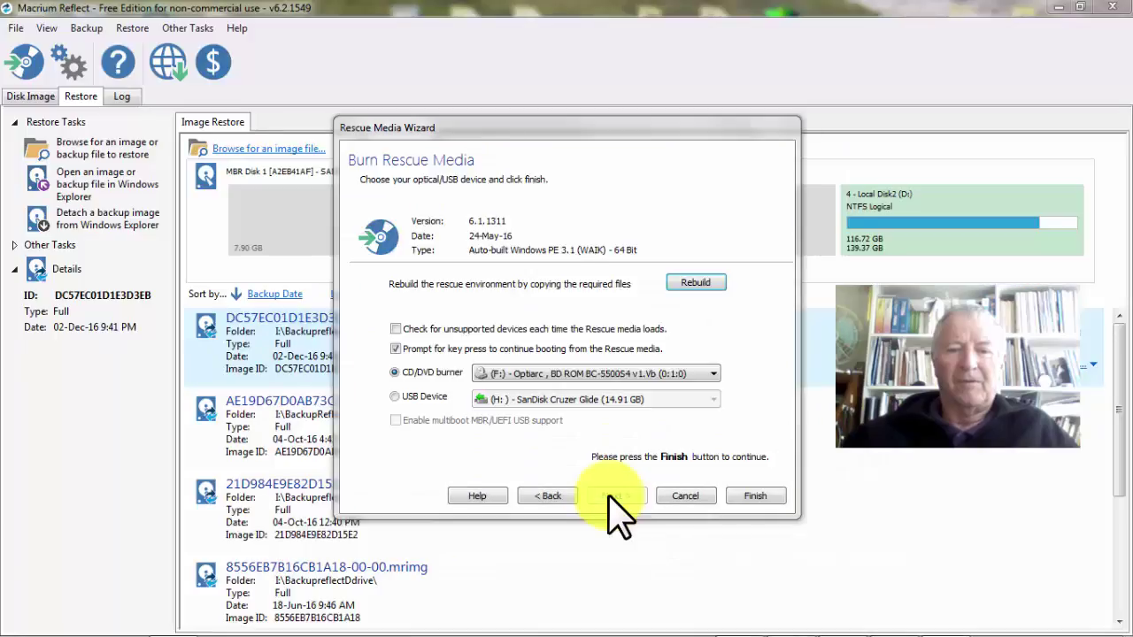
pyautogui.click(617, 343)
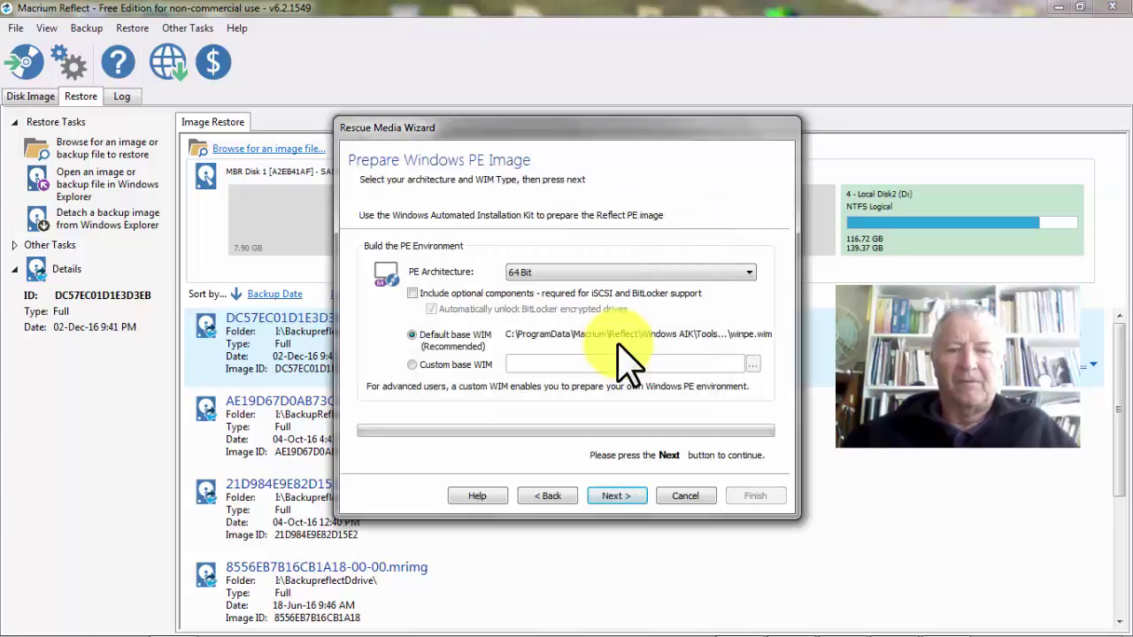
pyautogui.click(617, 497)
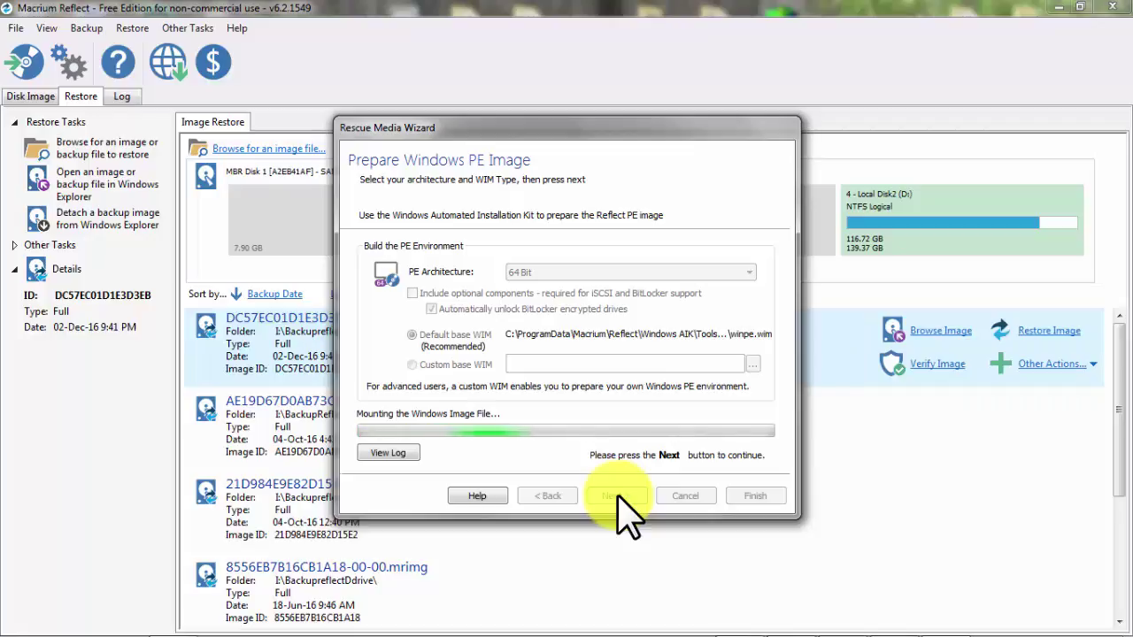
pyautogui.click(617, 496)
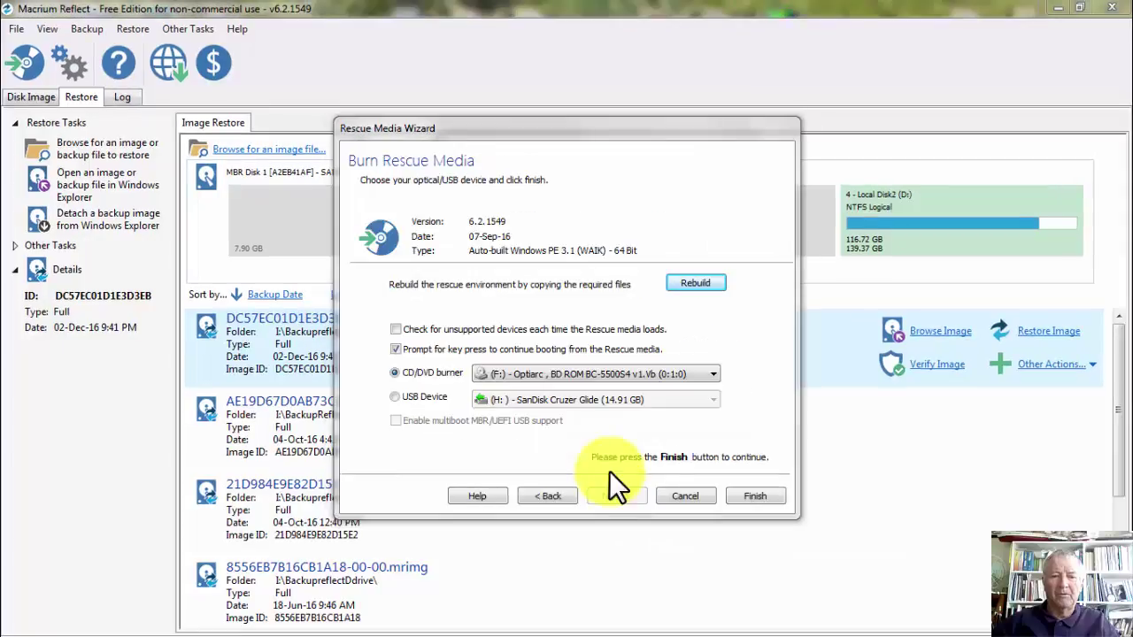
# - Create the rescue media on the USB device (H:) SanDisk Cruzer Glide and close the completion message
pyautogui.click(394, 397)
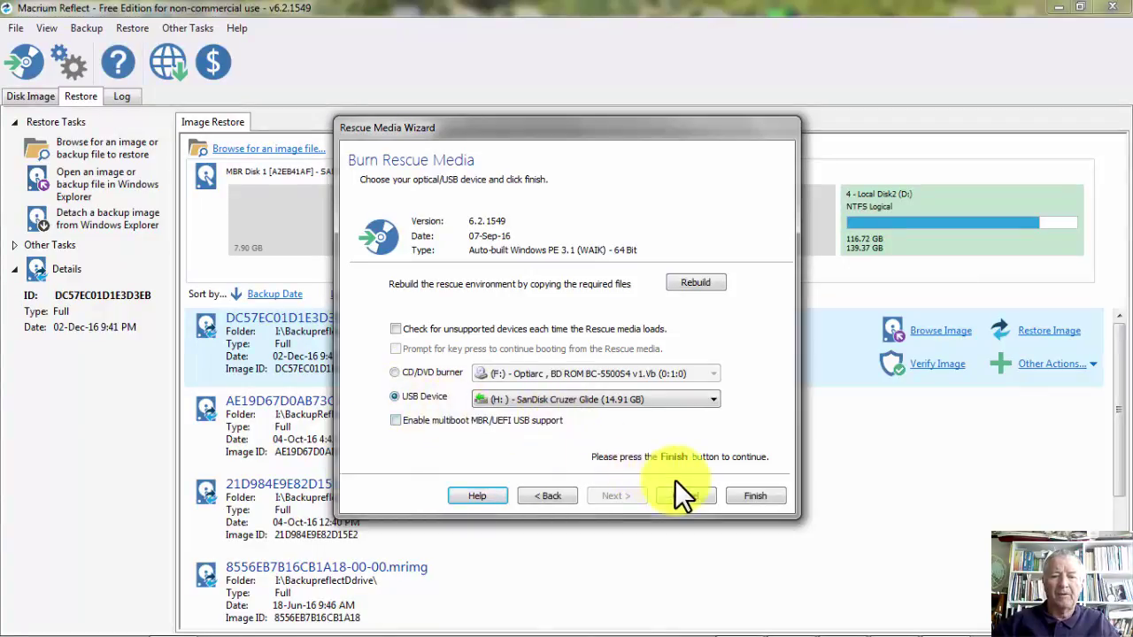
pyautogui.click(760, 493)
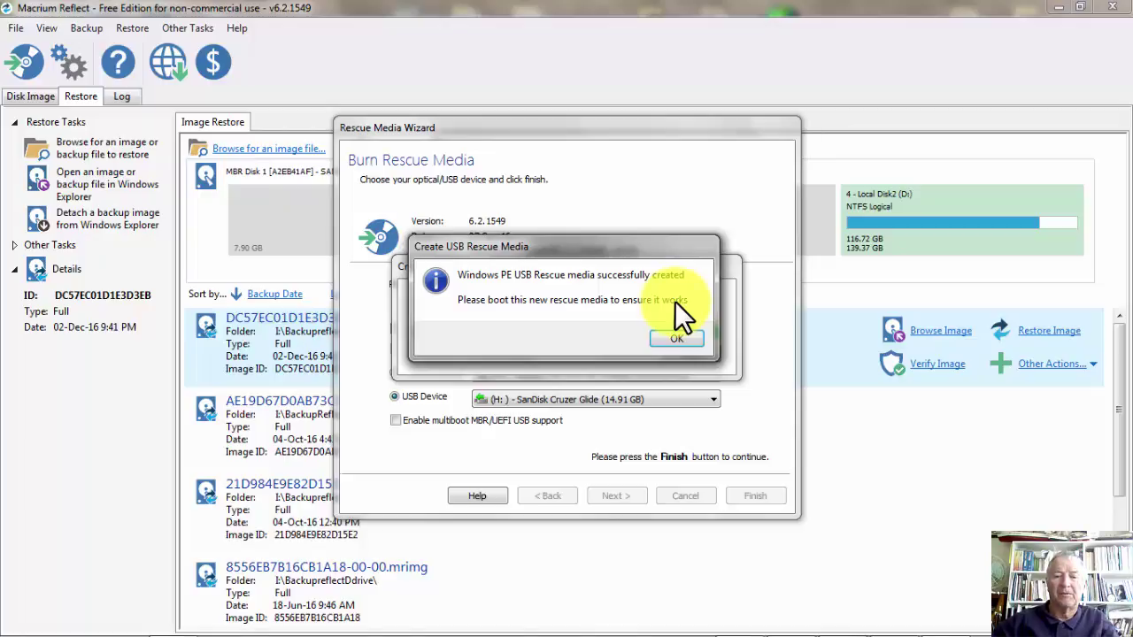
pyautogui.click(682, 337)
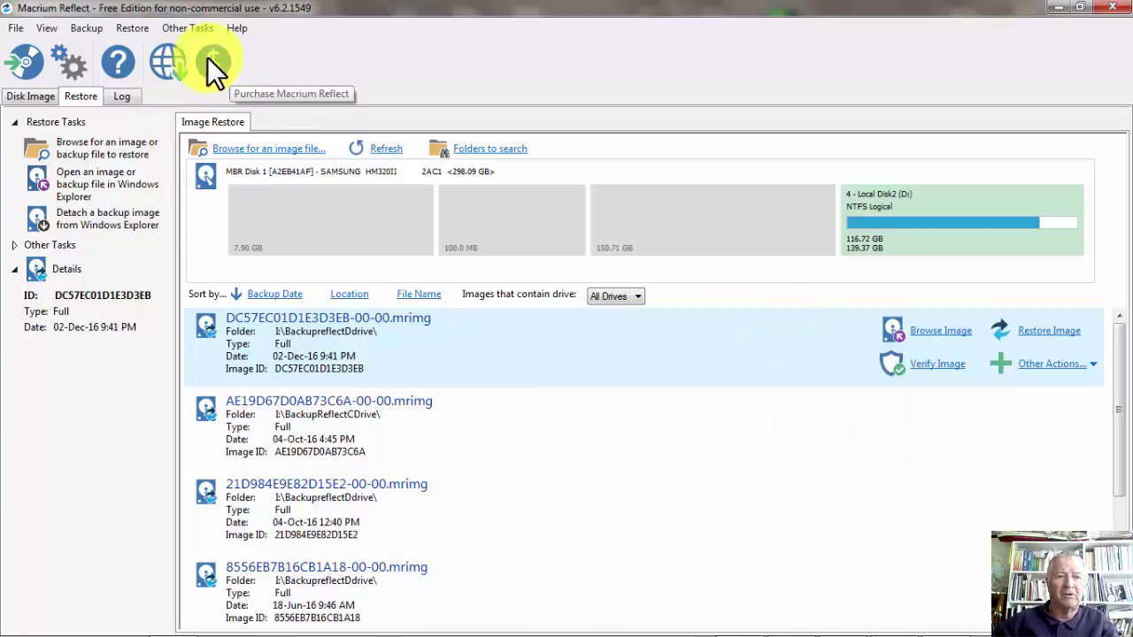
# - Switch to the web browser and read the Macrium knowledgebase article on imaging disks with bad sectors, including chkdsk and ignoring bad sectors
pyautogui.click(743, 624)
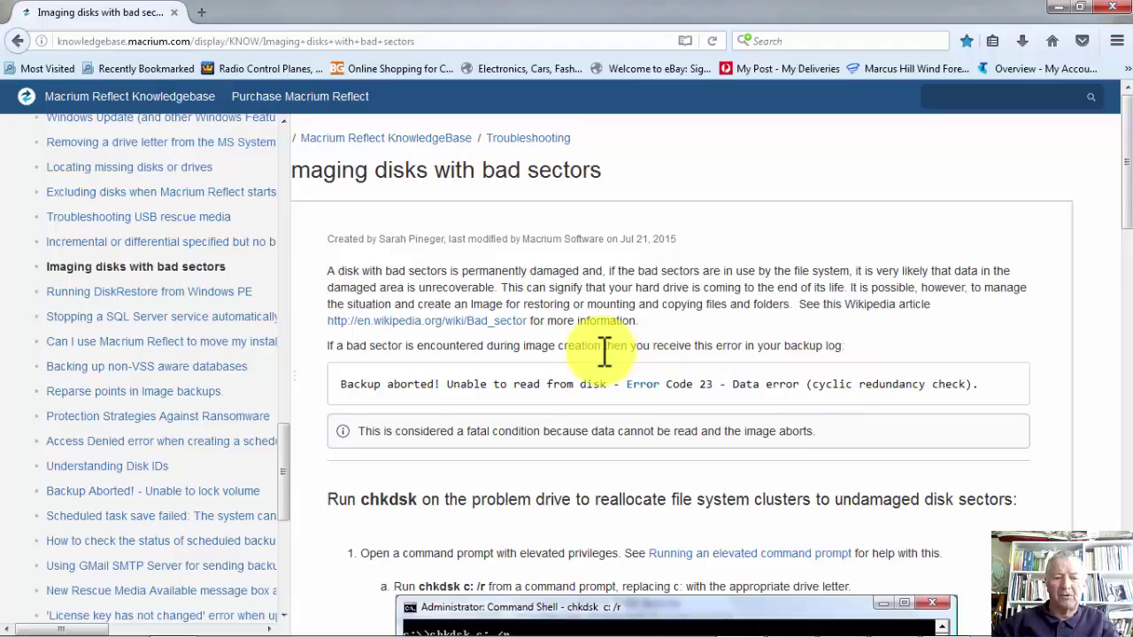
pyautogui.scroll(-3, 598, 352)
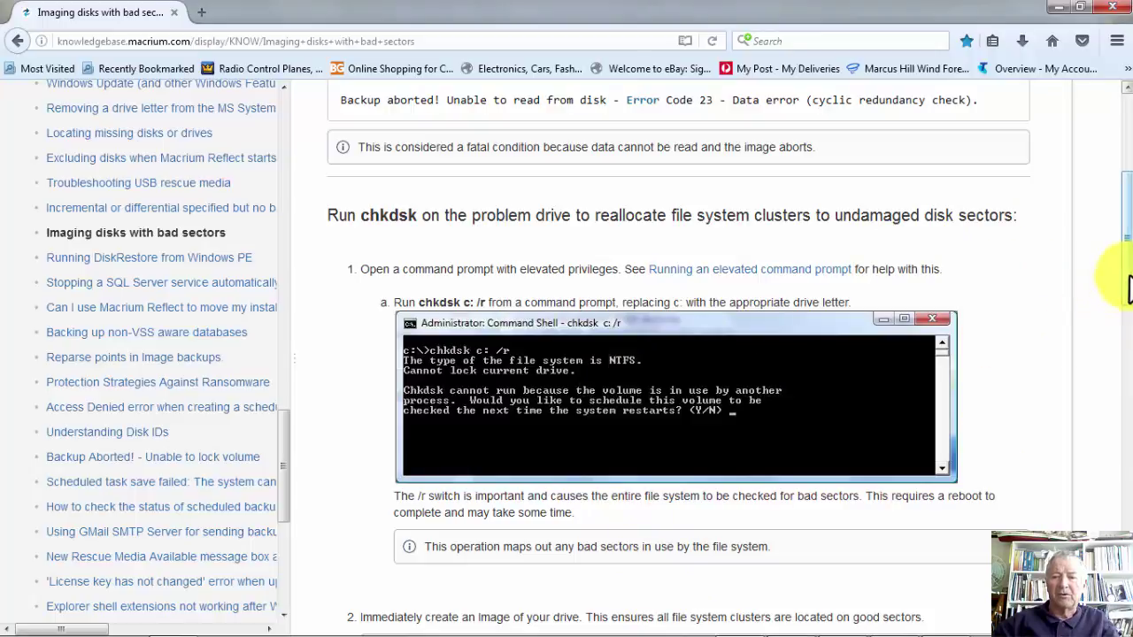
pyautogui.click(1124, 354)
pyautogui.scroll(-5, 1115, 500)
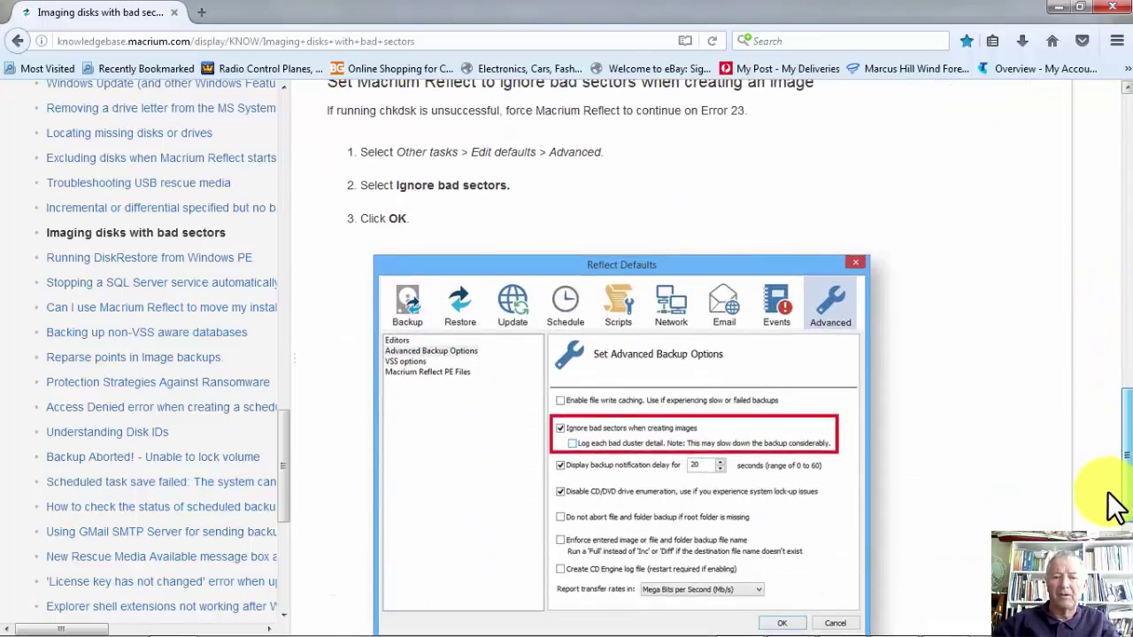
pyautogui.scroll(12, 1115, 422)
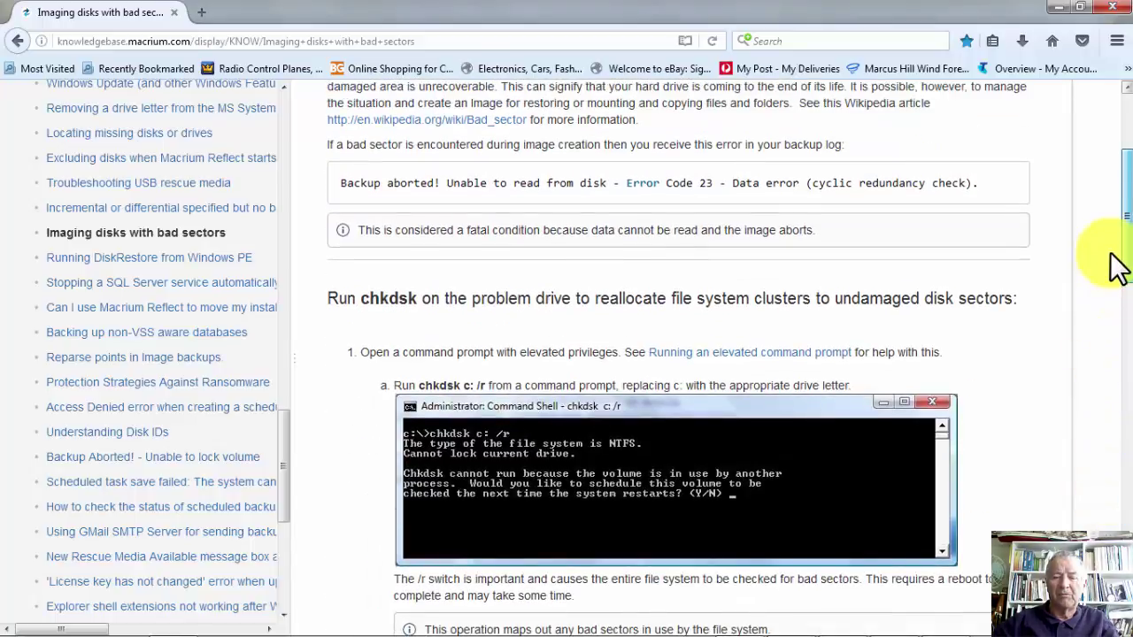